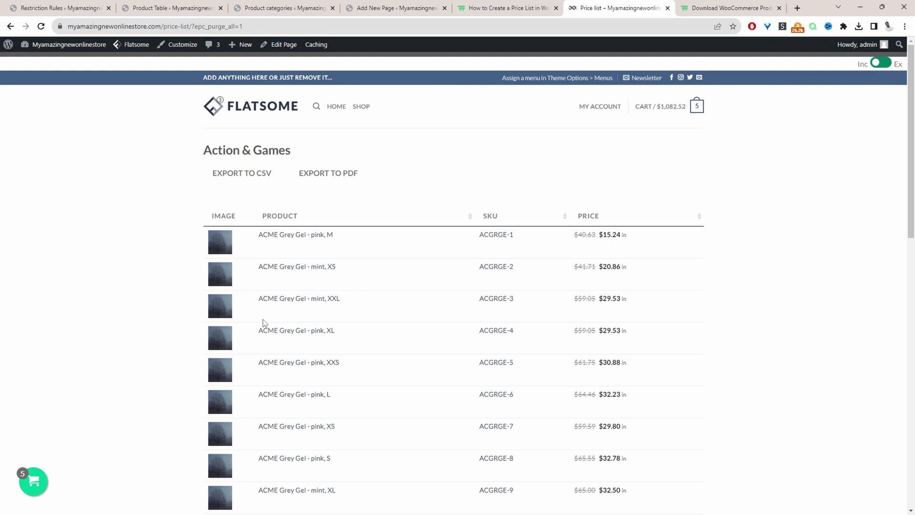
# - Examine the published price list page from the Action & Games table through the All Action Figures table
pyautogui.scroll(-15, 400, 300)
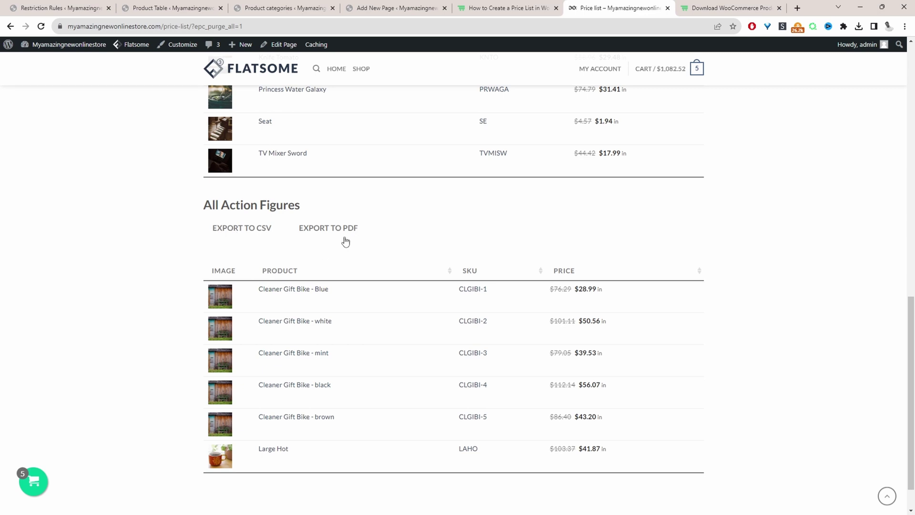
pyautogui.scroll(1, 235, 245)
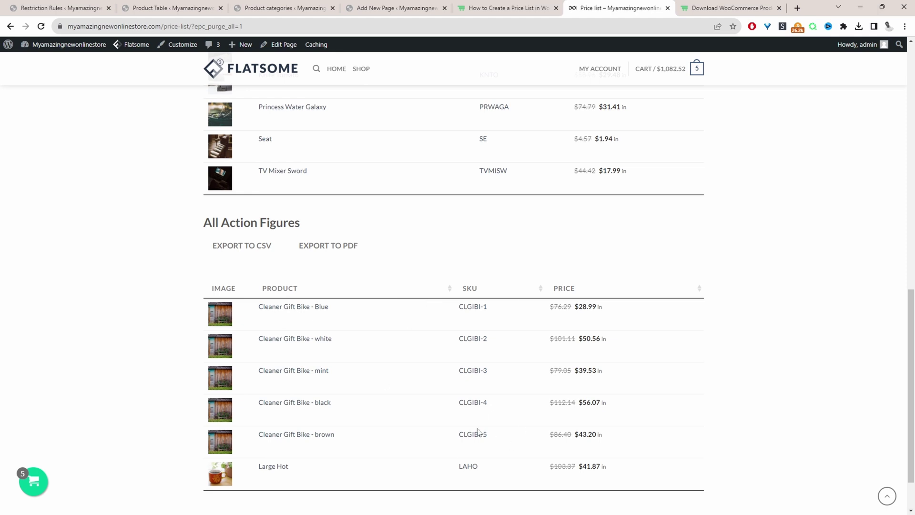
pyautogui.press('Home')
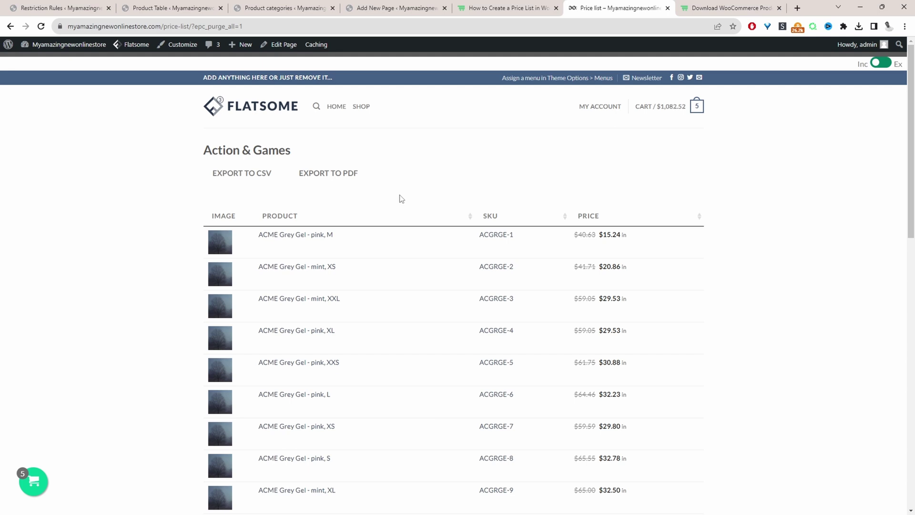
# - Review the WooCommerce price list article, including its setup steps and the example list with Mains, Specials and Drinks, and return to the store's price list
pyautogui.click(507, 8)
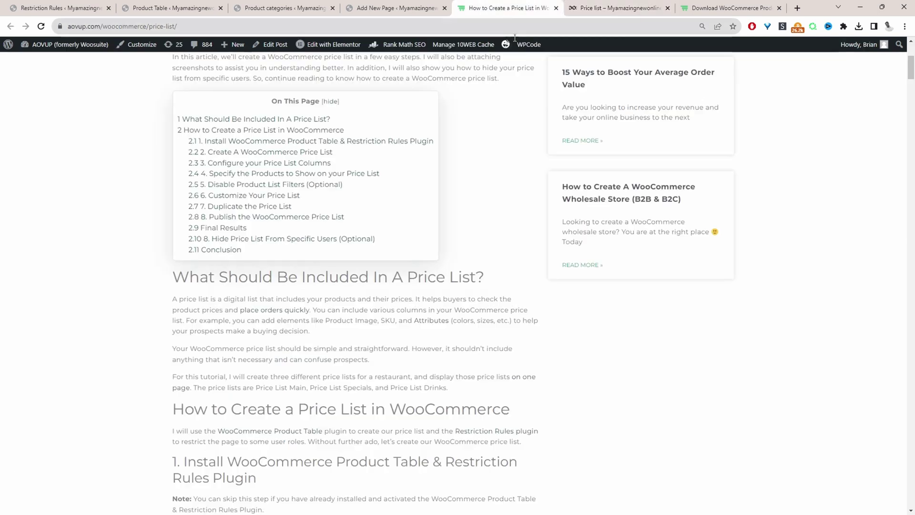
pyautogui.scroll(-15, 409, 297)
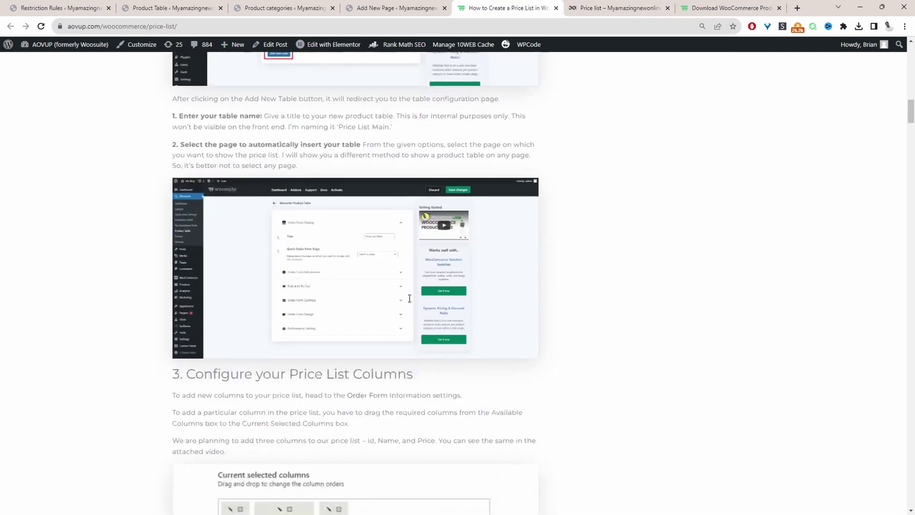
pyautogui.scroll(-15, 409, 298)
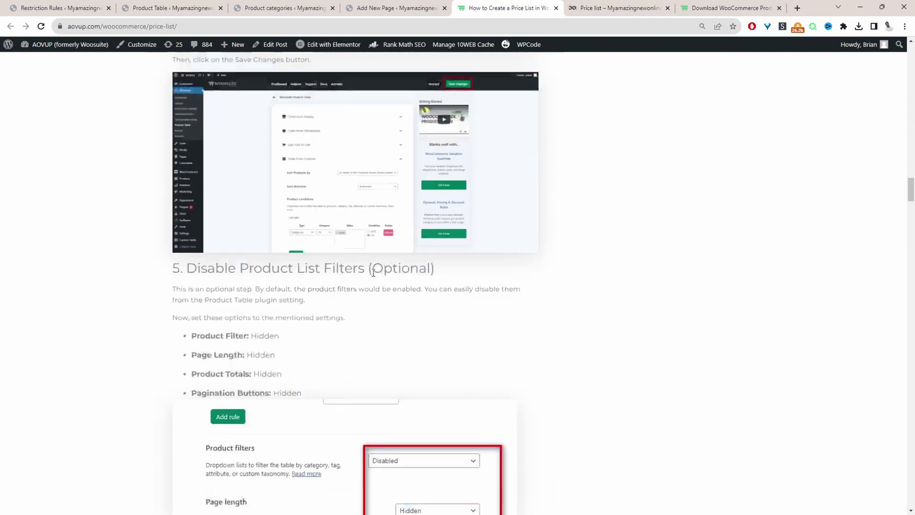
pyautogui.scroll(-15, 373, 272)
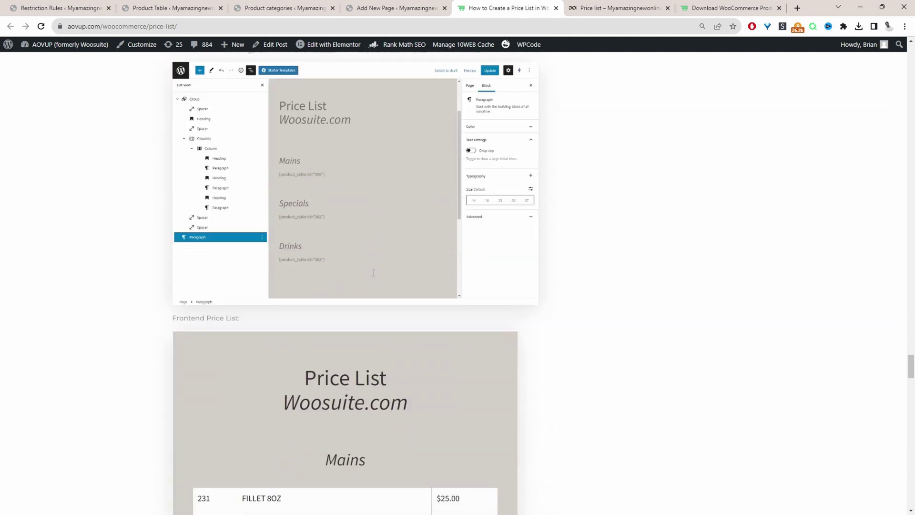
pyautogui.scroll(-2, 366, 281)
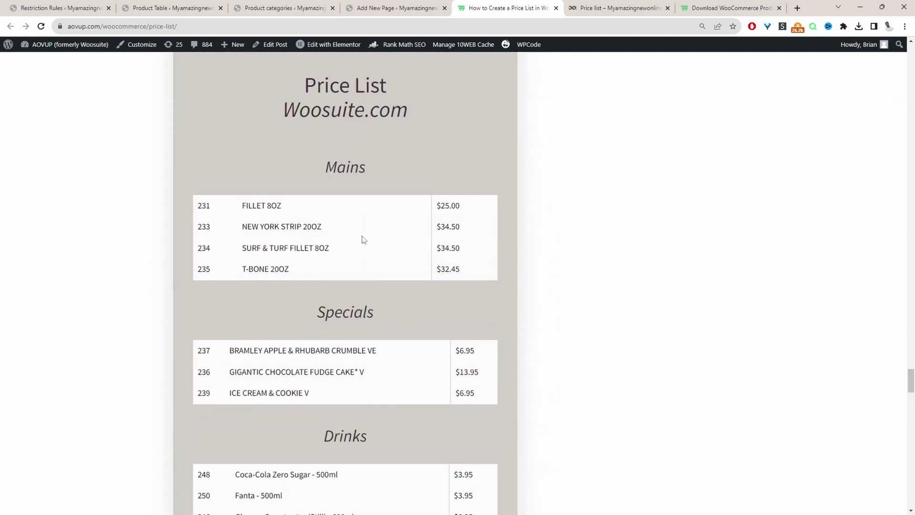
pyautogui.scroll(-4, 102, 368)
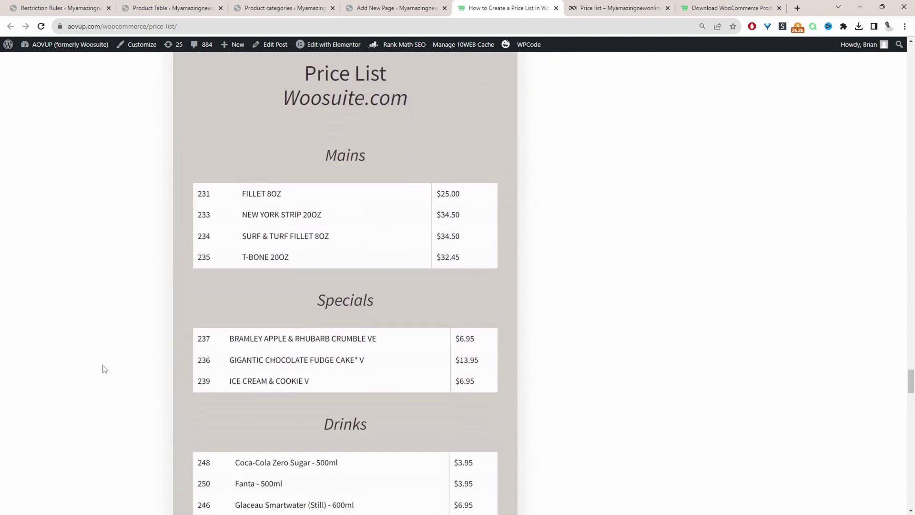
pyautogui.scroll(14, 260, 388)
pyautogui.scroll(15, 260, 387)
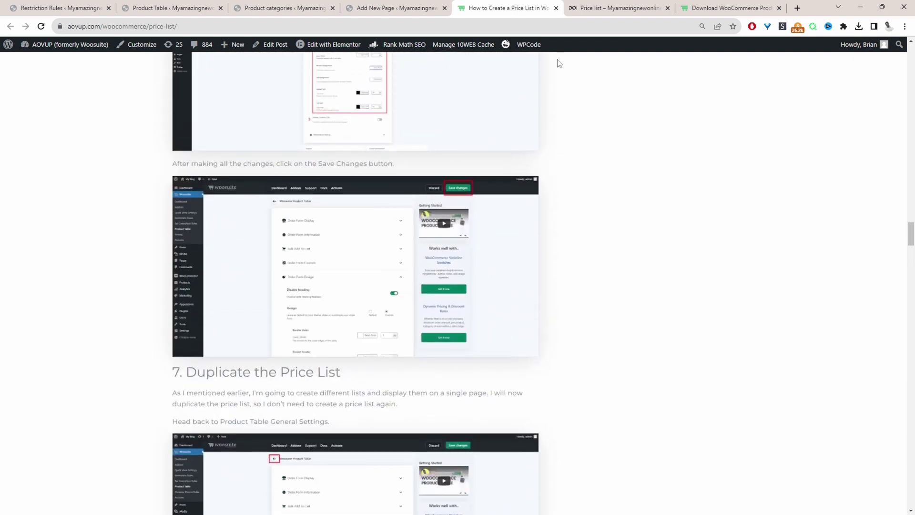
pyautogui.click(617, 8)
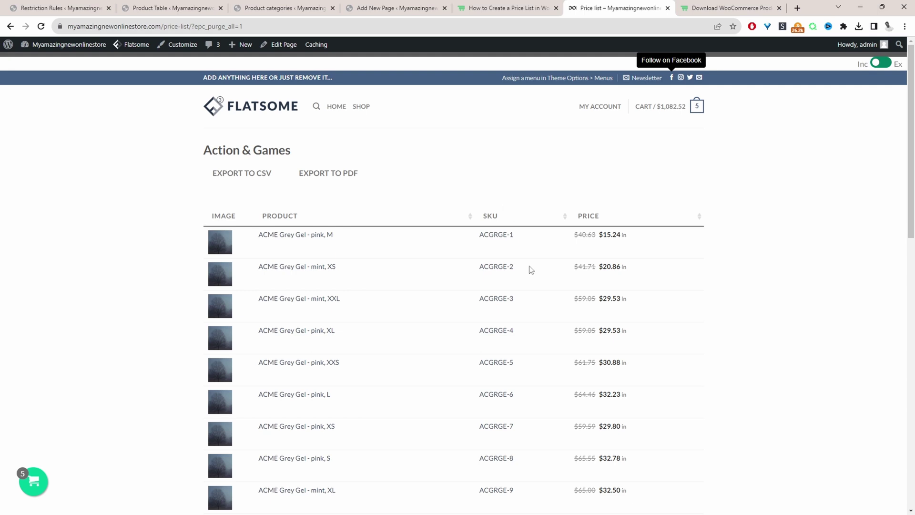
# - Open the management page of the Product Table addon from the Woosuite addons in the store's WordPress admin
pyautogui.hotkey('ctrl', 'Tab')
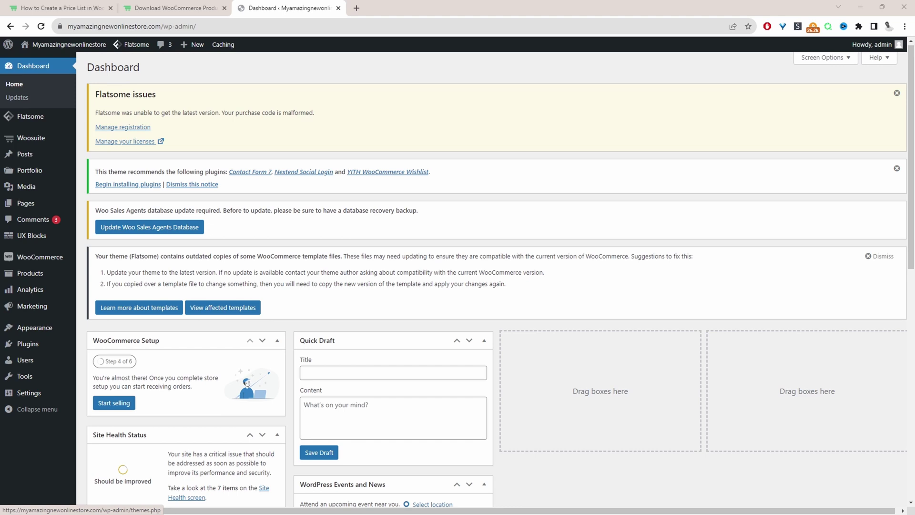
pyautogui.moveTo(67, 345)
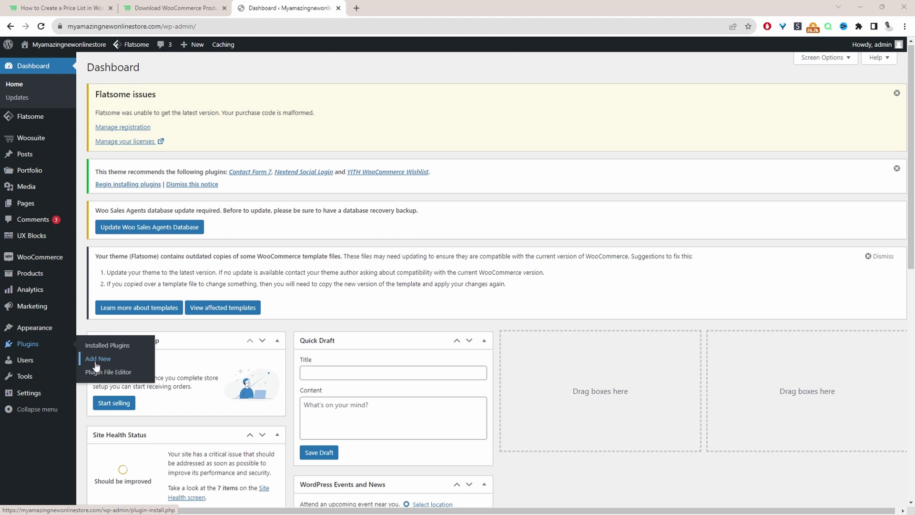
pyautogui.moveTo(65, 139)
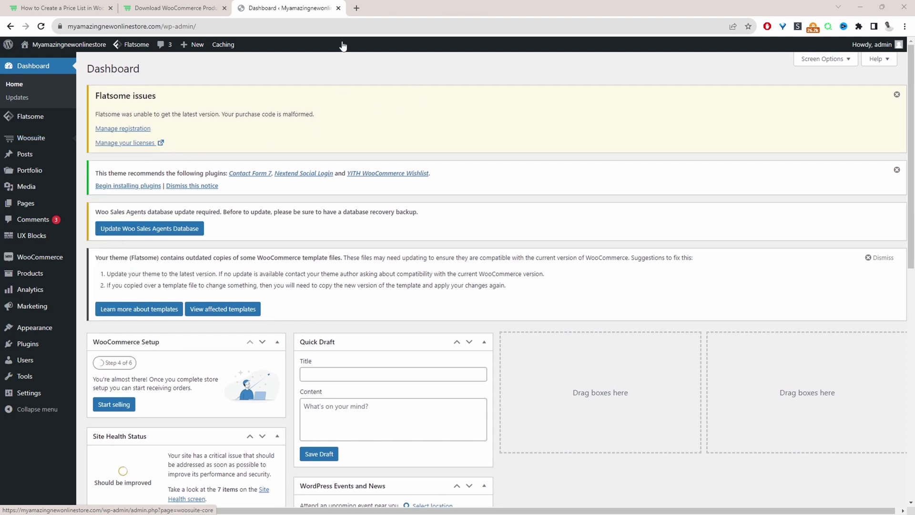
pyautogui.scroll(-5, 593, 269)
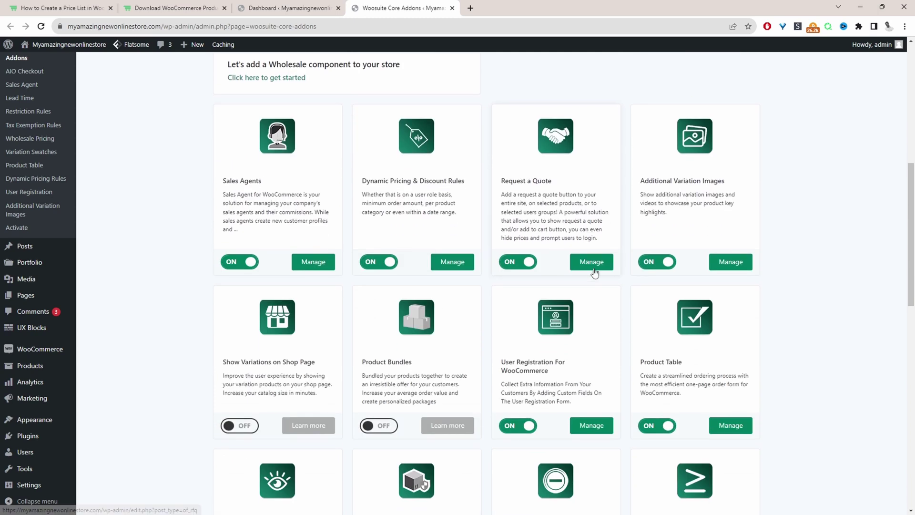
pyautogui.scroll(-1, 588, 286)
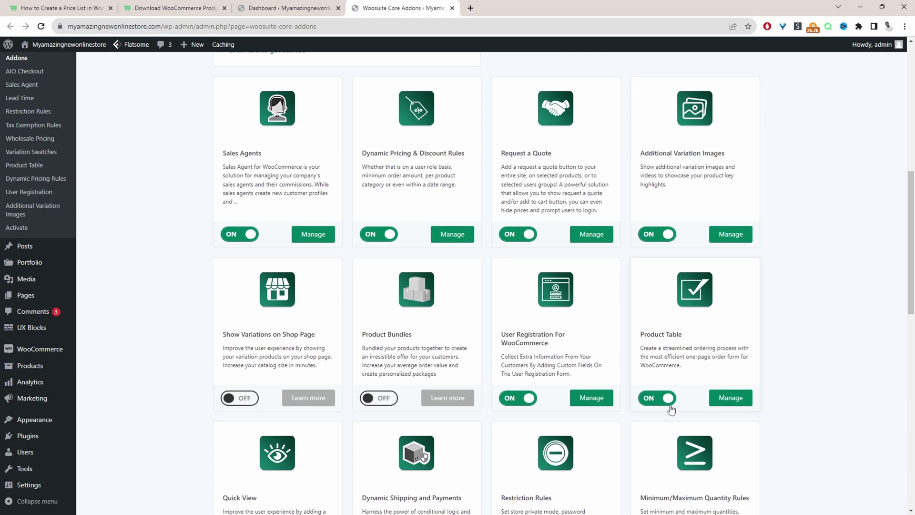
pyautogui.scroll(-1, 671, 409)
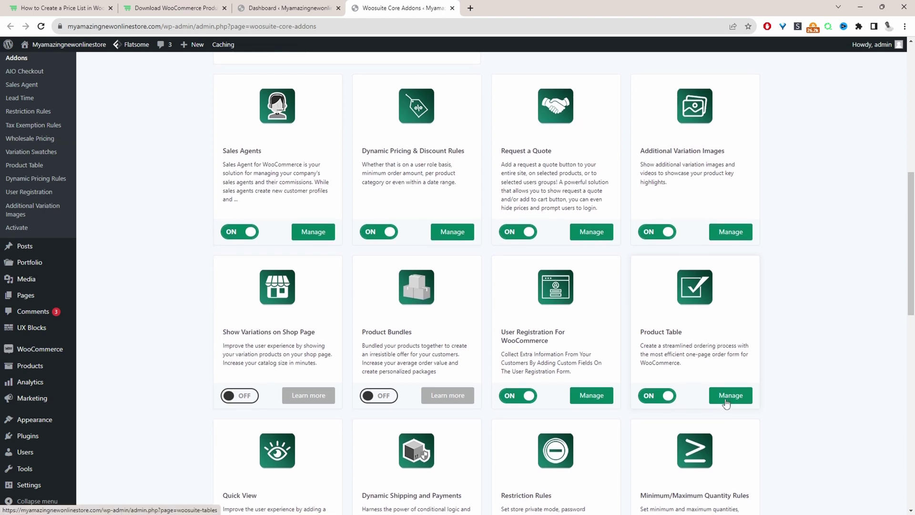
pyautogui.click(726, 404)
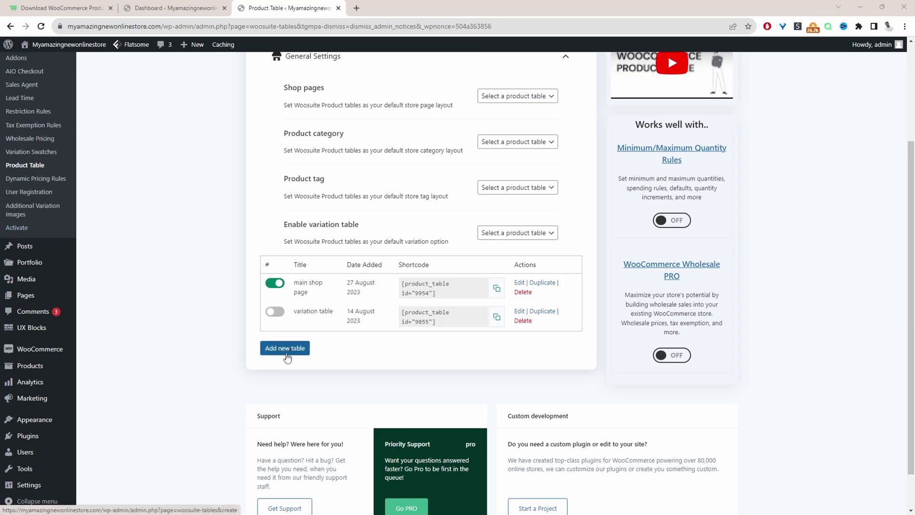
# - Start a new product table and title it Price List
pyautogui.click(287, 349)
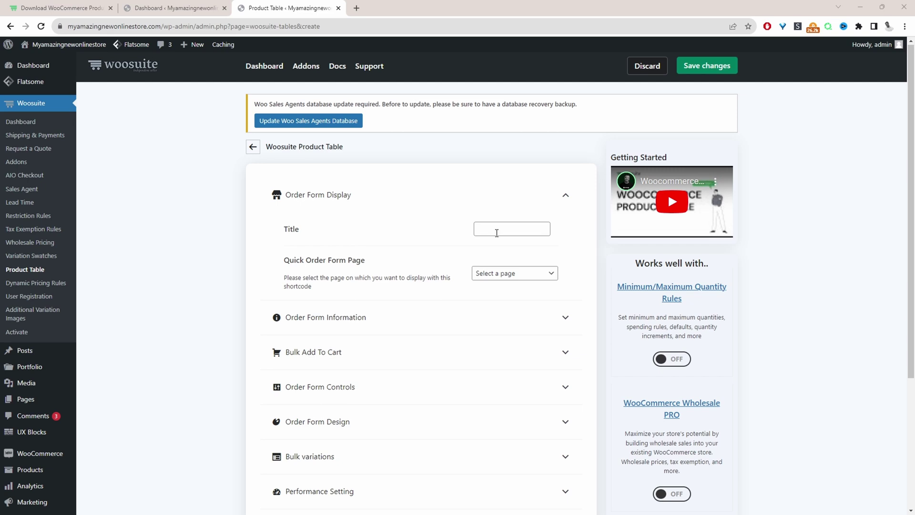
pyautogui.click(496, 232)
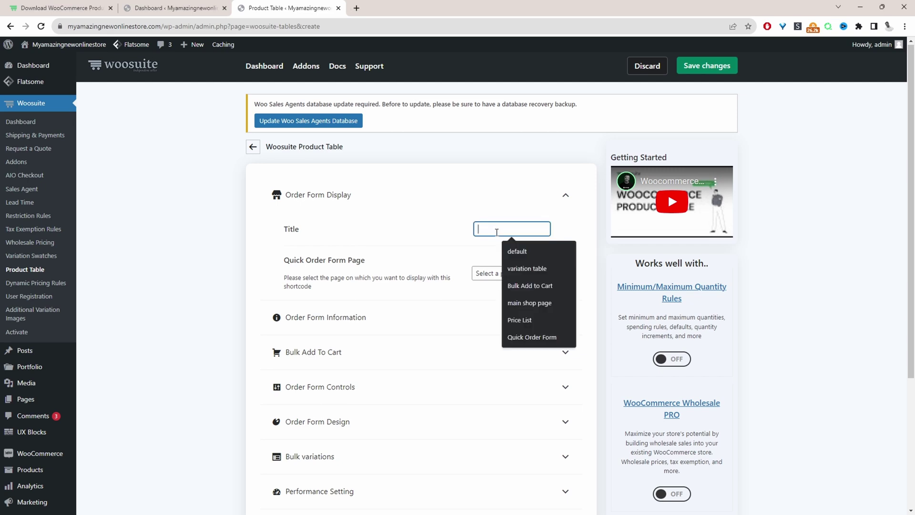
pyautogui.write('Price L')
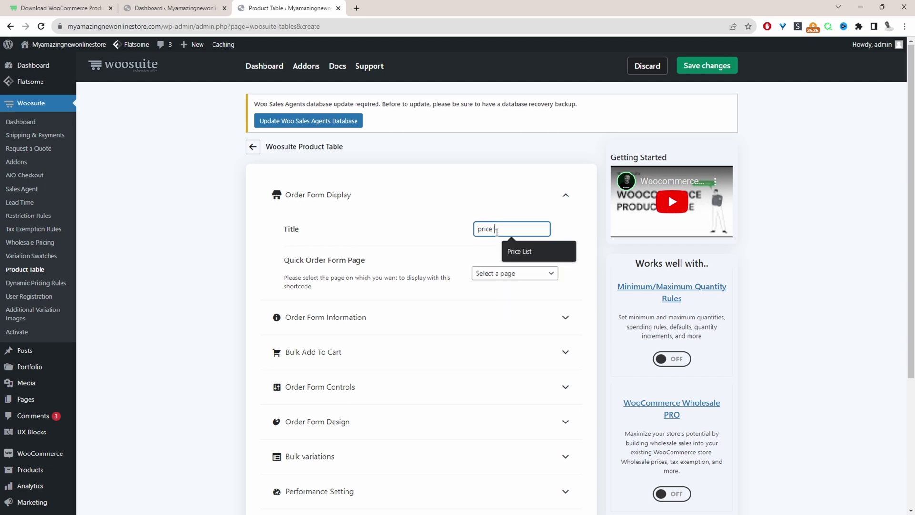
pyautogui.click(528, 252)
# - In the Order Form Information settings, add the Sku, Name and Categories columns to the selected columns
pyautogui.scroll(-3, 410, 305)
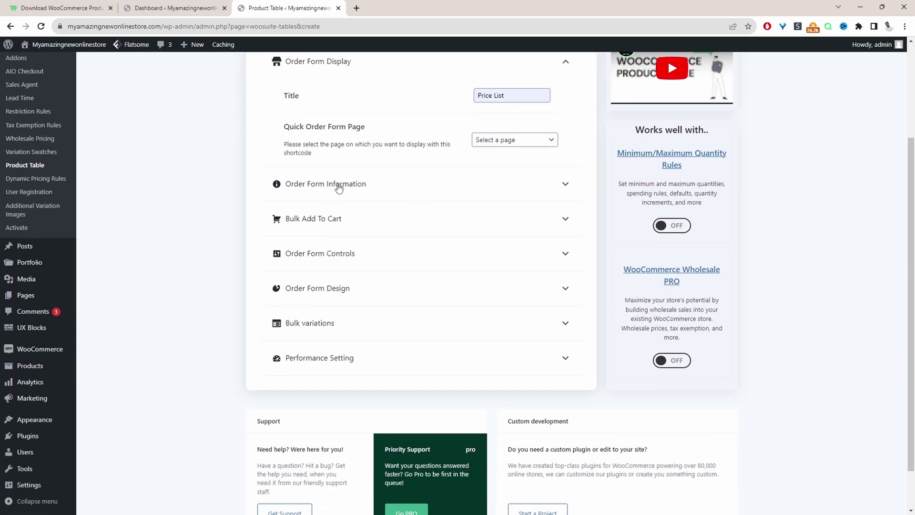
pyautogui.click(337, 186)
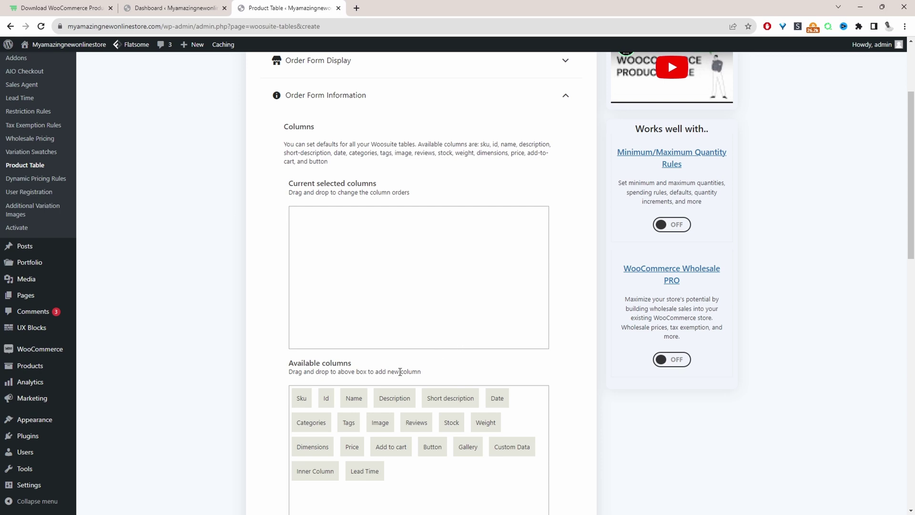
pyautogui.moveTo(307, 400); pyautogui.dragTo(305, 226)
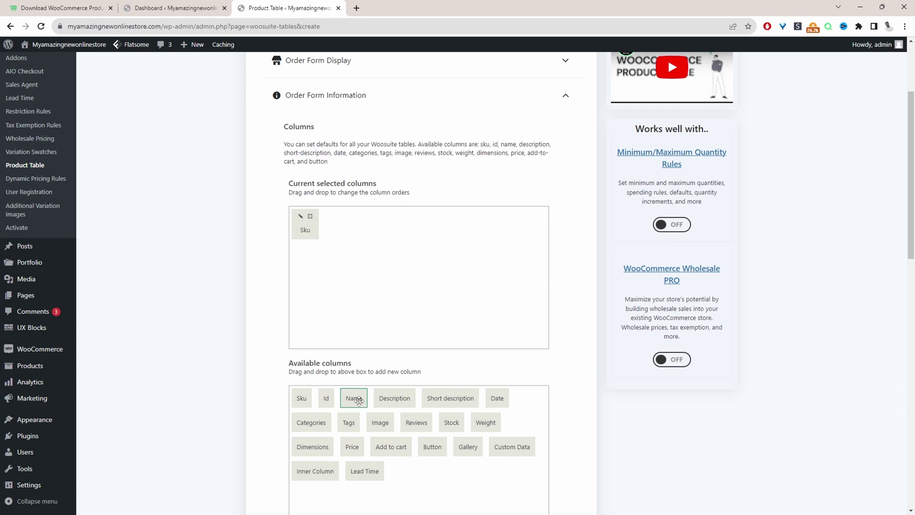
pyautogui.moveTo(354, 399); pyautogui.dragTo(377, 251)
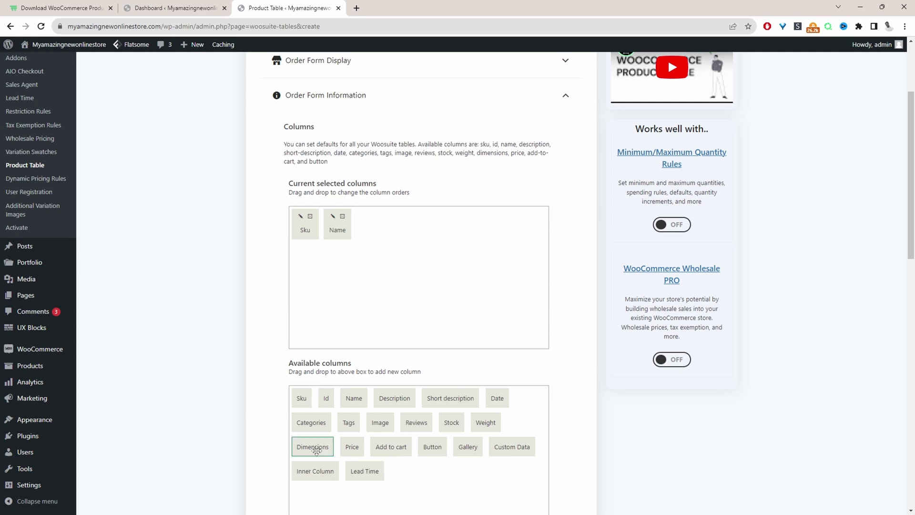
pyautogui.moveTo(311, 422); pyautogui.dragTo(408, 267)
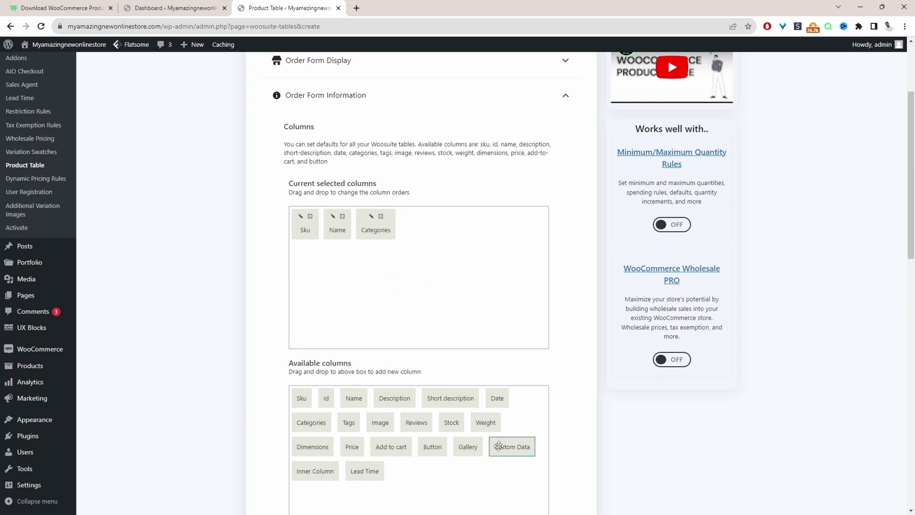
# - Add a Custom Data column with Custom Taxonomies as its data source and Product Color as its taxonomy, plus a Price column
pyautogui.moveTo(501, 447); pyautogui.dragTo(421, 218)
pyautogui.click(419, 217)
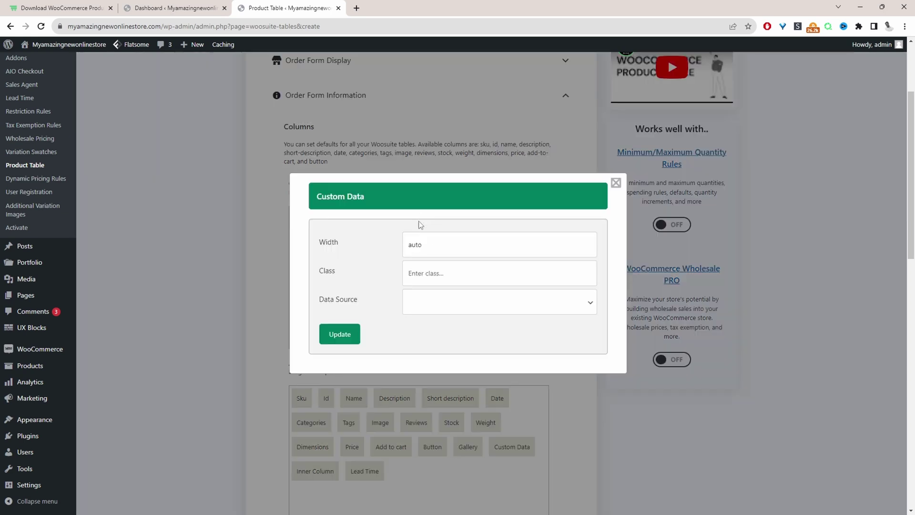
pyautogui.click(433, 305)
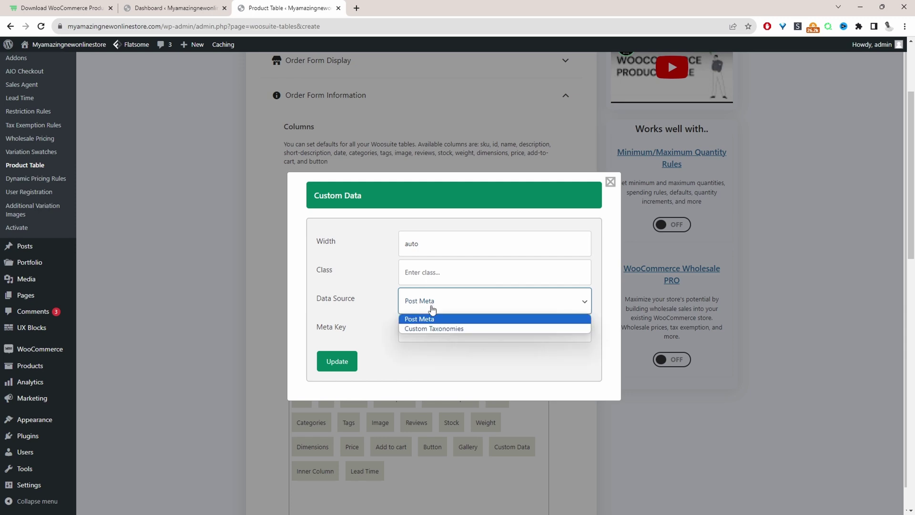
pyautogui.click(428, 328)
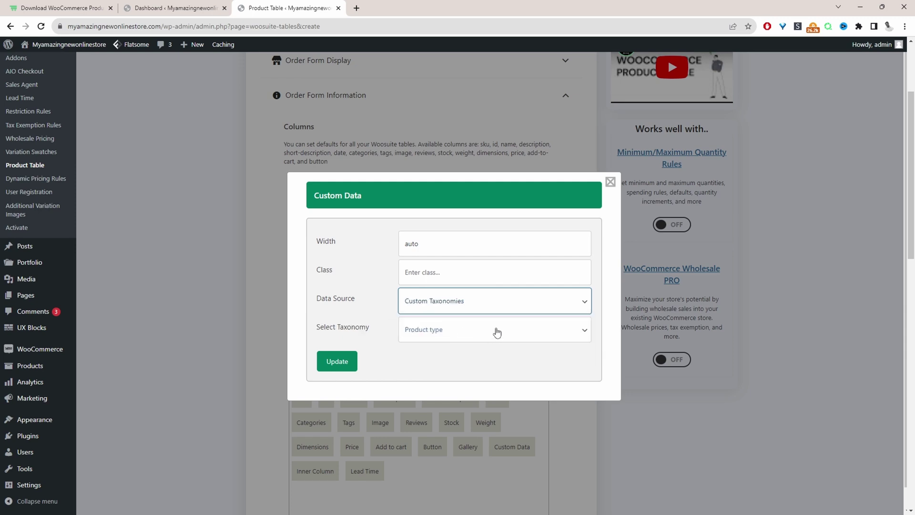
pyautogui.click(434, 332)
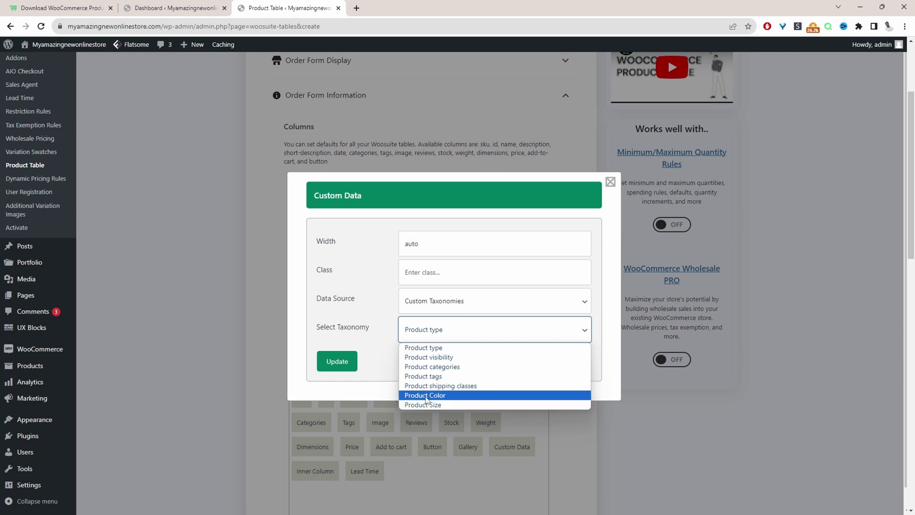
pyautogui.click(426, 396)
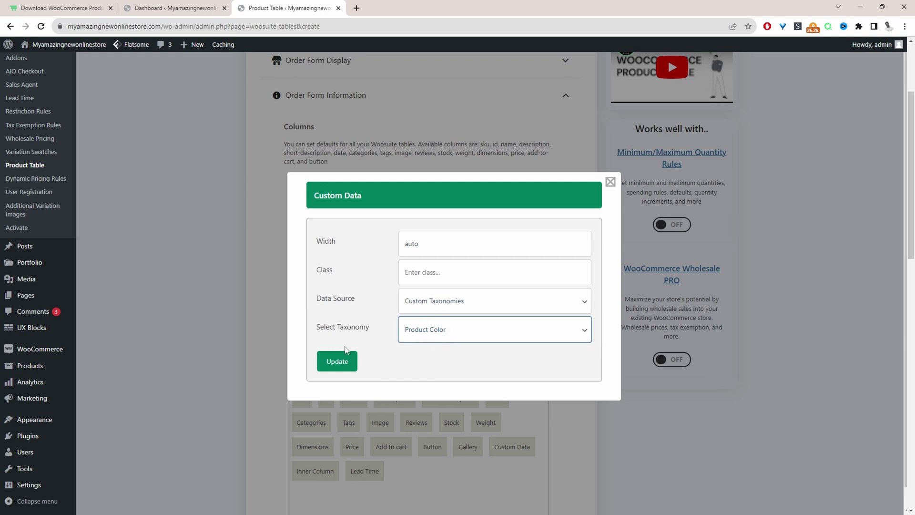
pyautogui.click(337, 361)
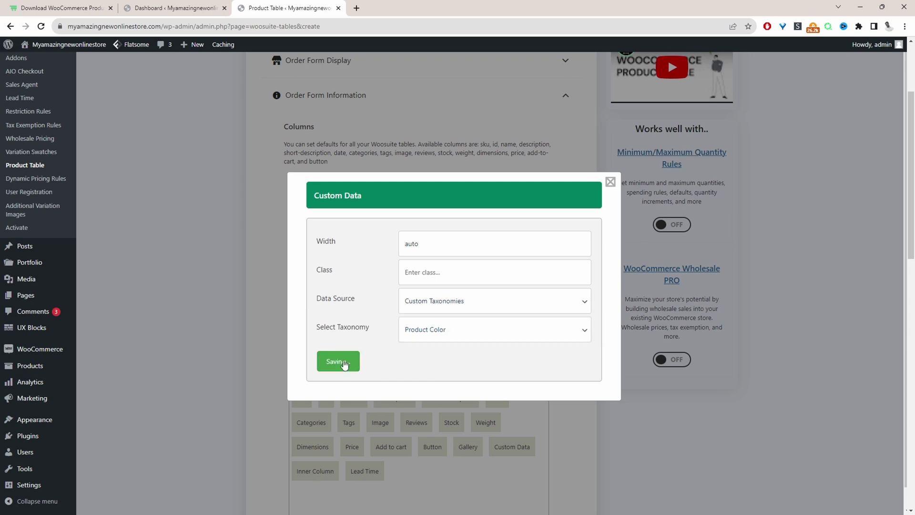
pyautogui.click(610, 181)
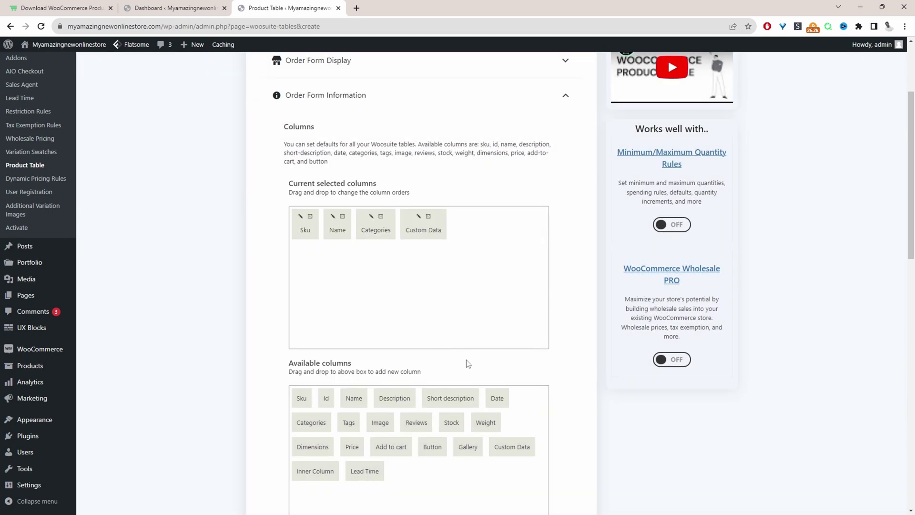
pyautogui.moveTo(491, 400); pyautogui.dragTo(466, 236)
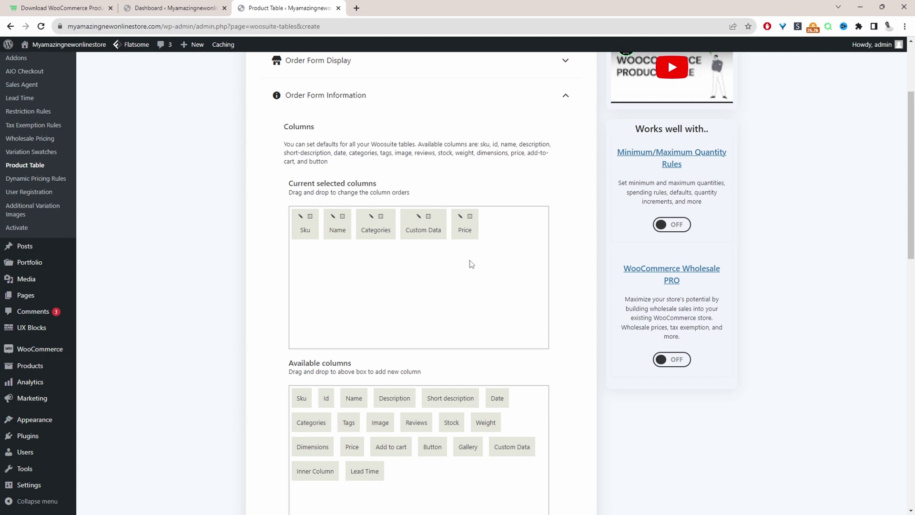
pyautogui.moveTo(391, 448)
pyautogui.mouseDown()
pyautogui.moveTo(517, 260)
pyautogui.moveTo(387, 439)
pyautogui.mouseUp()
# - Change the label of the Name column to Product and update the column
pyautogui.click(332, 216)
pyautogui.click(429, 249)
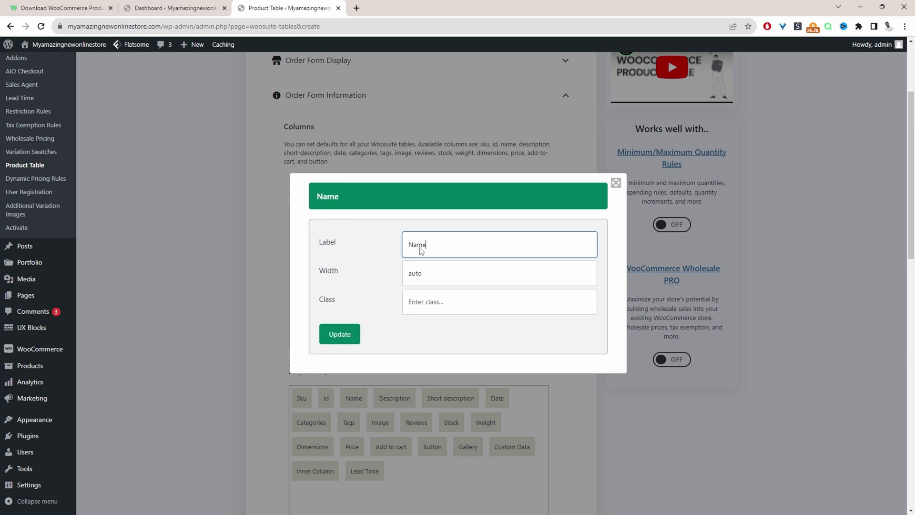
pyautogui.doubleClick(409, 253)
pyautogui.press('BackSpace')
pyautogui.write('Product')
pyautogui.click(350, 341)
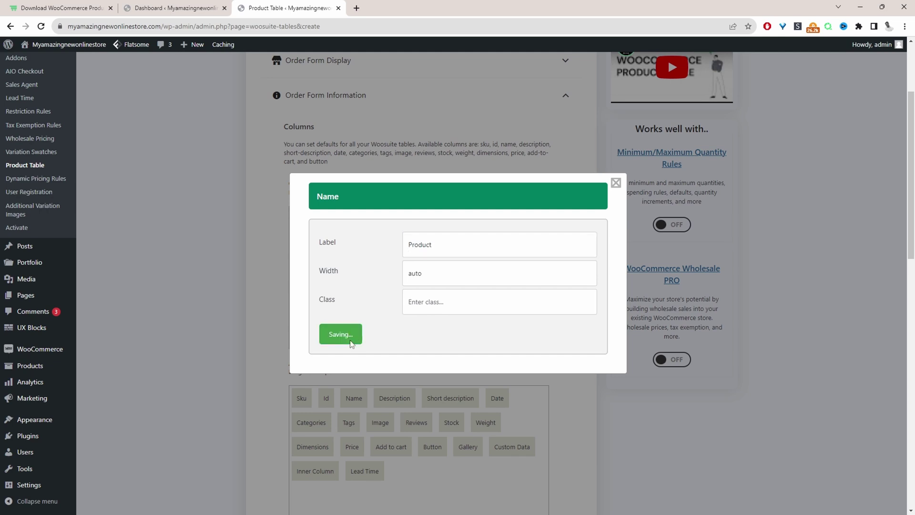
pyautogui.click(616, 183)
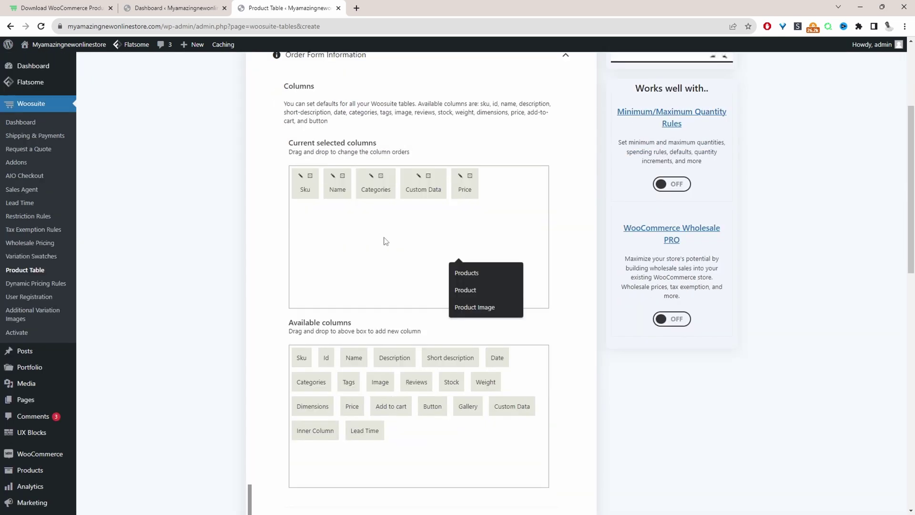
# - Add the Image column to the selected columns, between Sku and Name
pyautogui.scroll(-3, 382, 241)
pyautogui.scroll(-2, 418, 379)
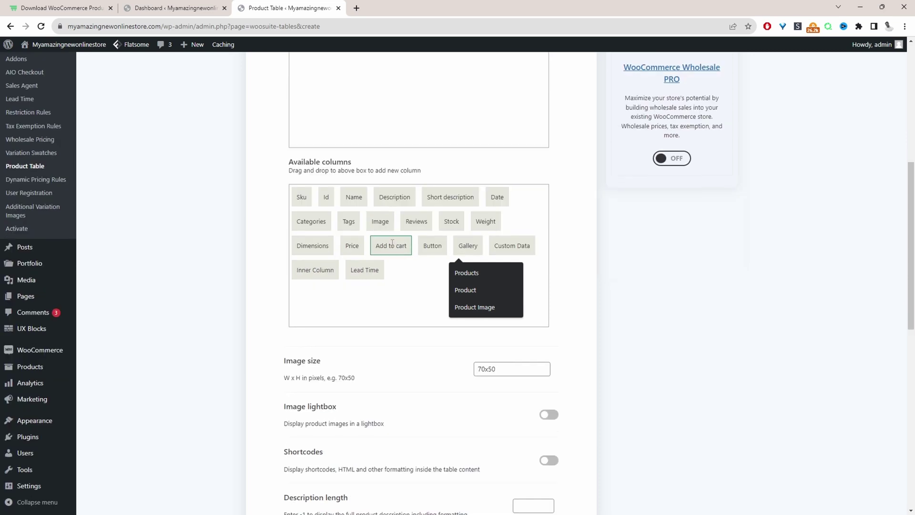
pyautogui.scroll(3, 393, 267)
pyautogui.moveTo(386, 321); pyautogui.dragTo(327, 141)
# - In the Bulk Add To Cart settings, set Variations Setting to Separate rows in table (one per variation)
pyautogui.scroll(-7, 676, 357)
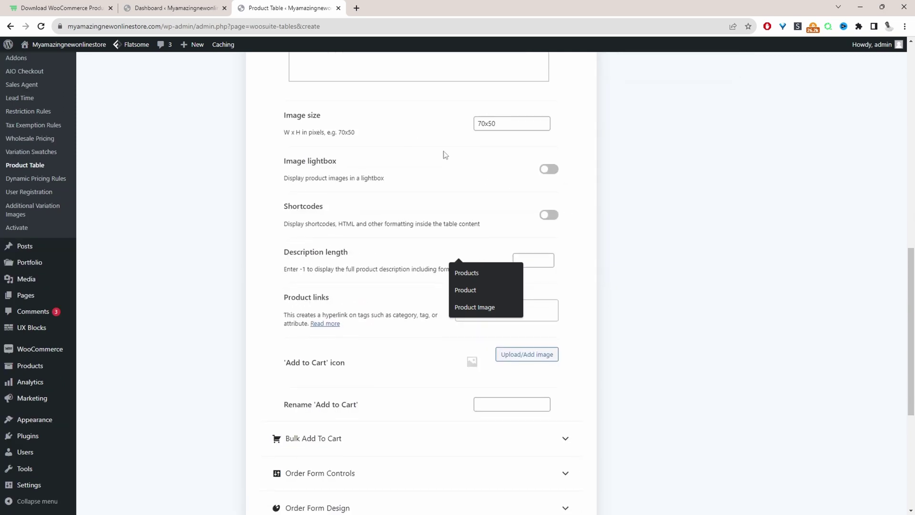
pyautogui.scroll(-1, 473, 182)
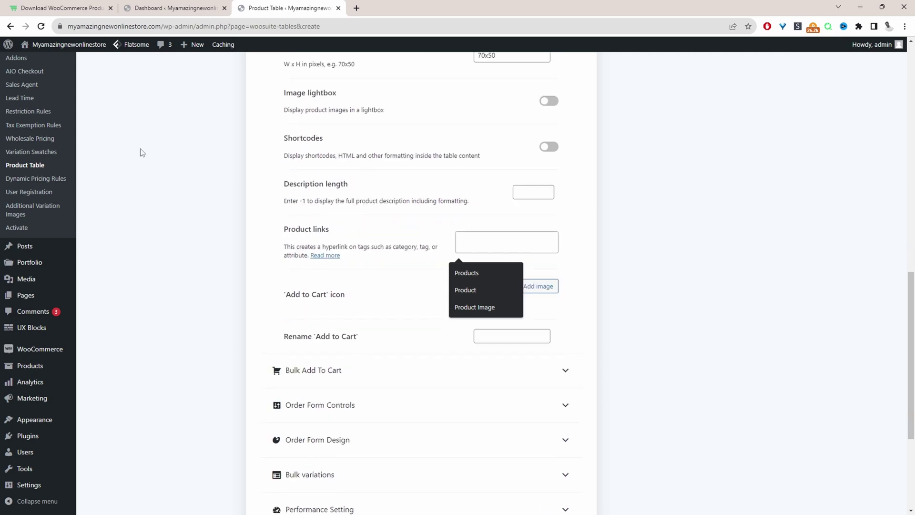
pyautogui.click(314, 369)
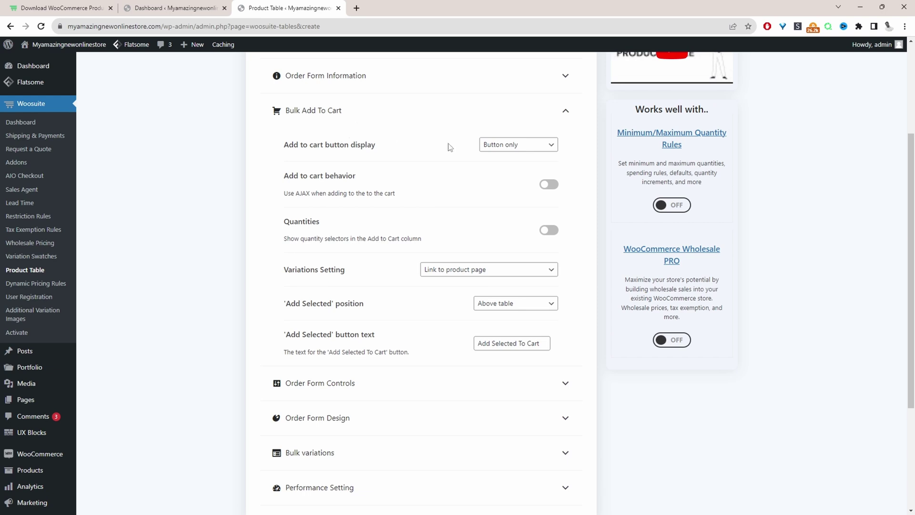
pyautogui.click(455, 274)
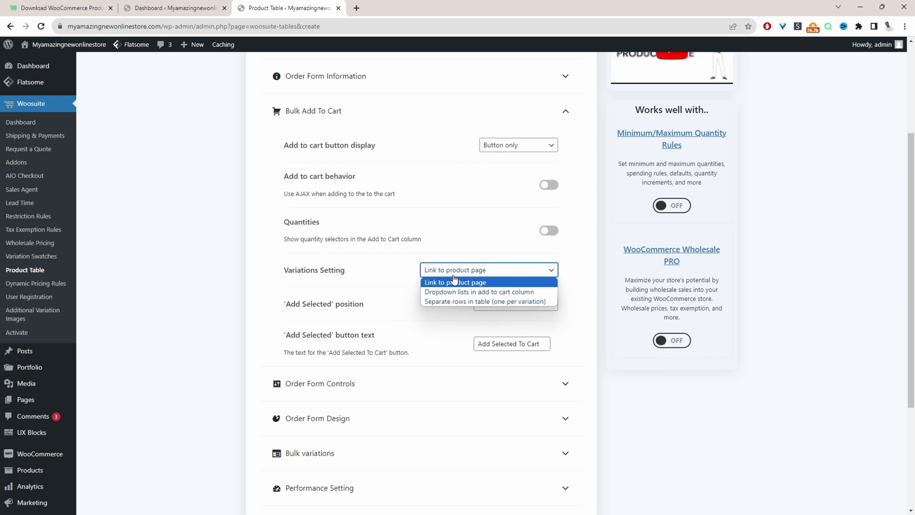
pyautogui.click(456, 302)
# - In the Order Form Controls settings, set Product filters to Show based on columns in table
pyautogui.scroll(-4, 456, 303)
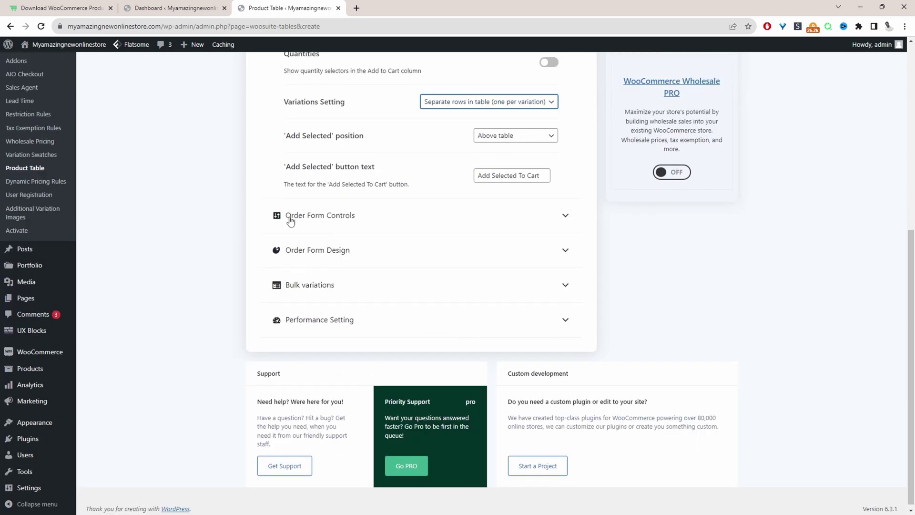
pyautogui.click(300, 219)
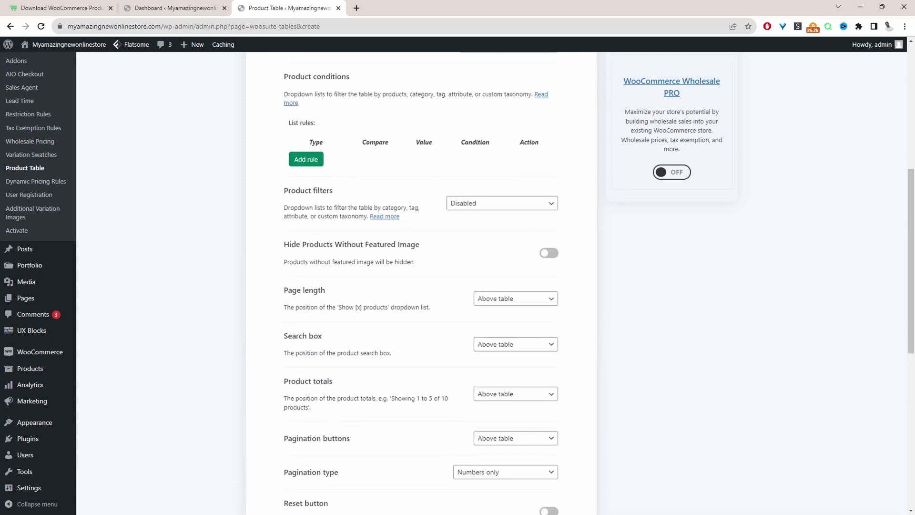
pyautogui.click(475, 206)
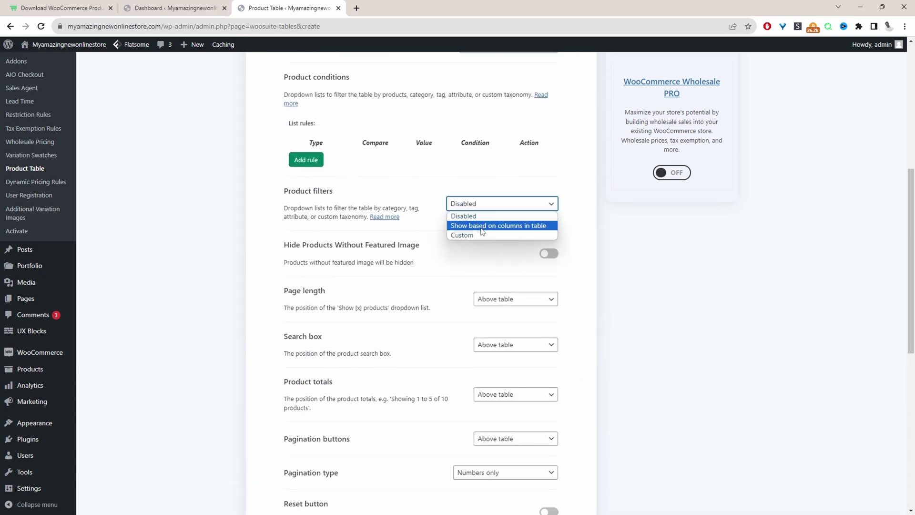
pyautogui.click(483, 226)
pyautogui.click(658, 296)
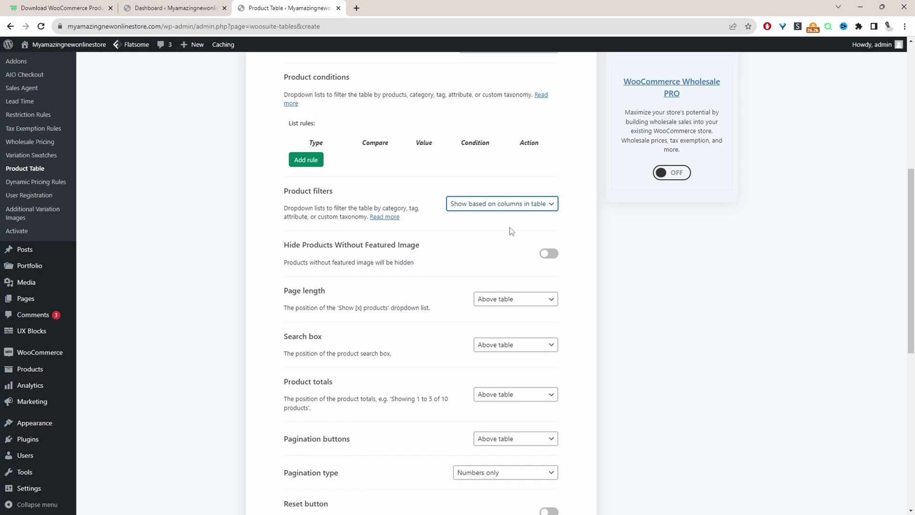
# - Enable the Download to CSV and Download to PDF buttons for the table
pyautogui.scroll(-5, 511, 231)
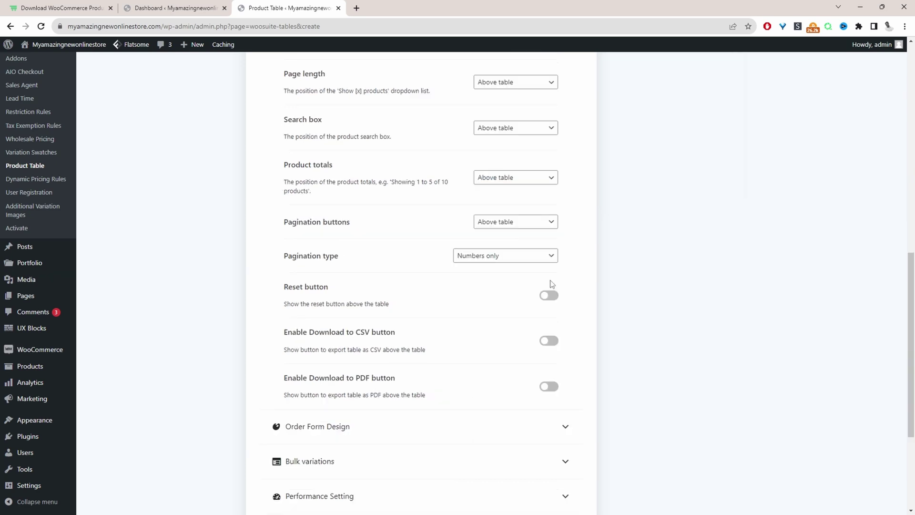
pyautogui.scroll(-1, 535, 247)
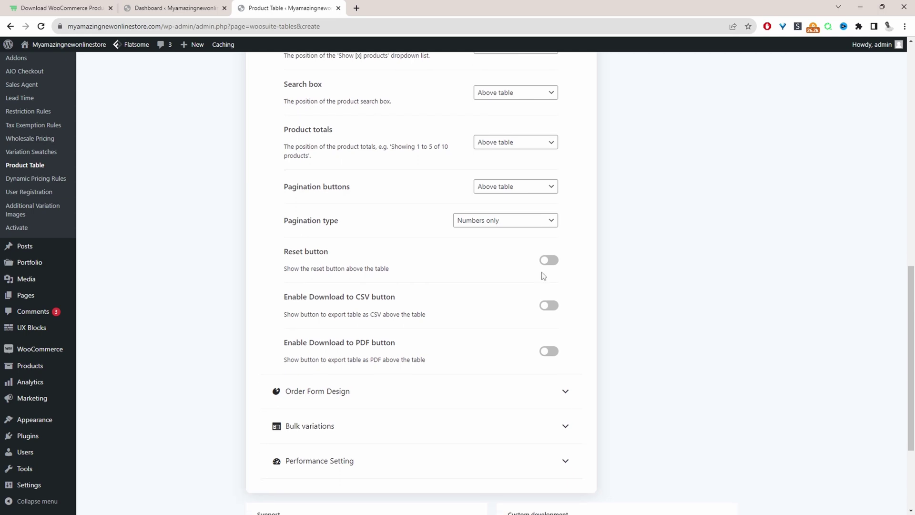
pyautogui.click(548, 305)
pyautogui.click(547, 351)
# - In Order Form Design, try the Custom design and custom CSS options, restoring the Default design and switching custom CSS off
pyautogui.click(392, 403)
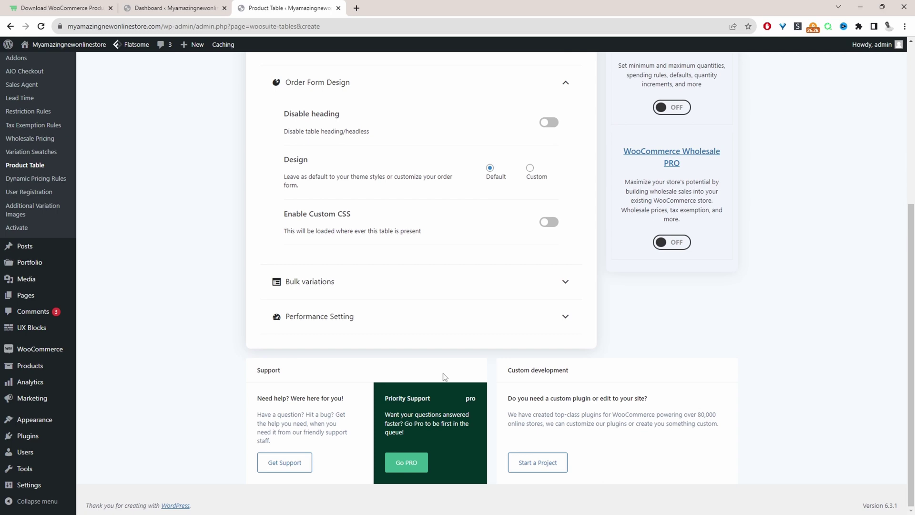
pyautogui.click(531, 170)
pyautogui.click(489, 169)
pyautogui.click(549, 223)
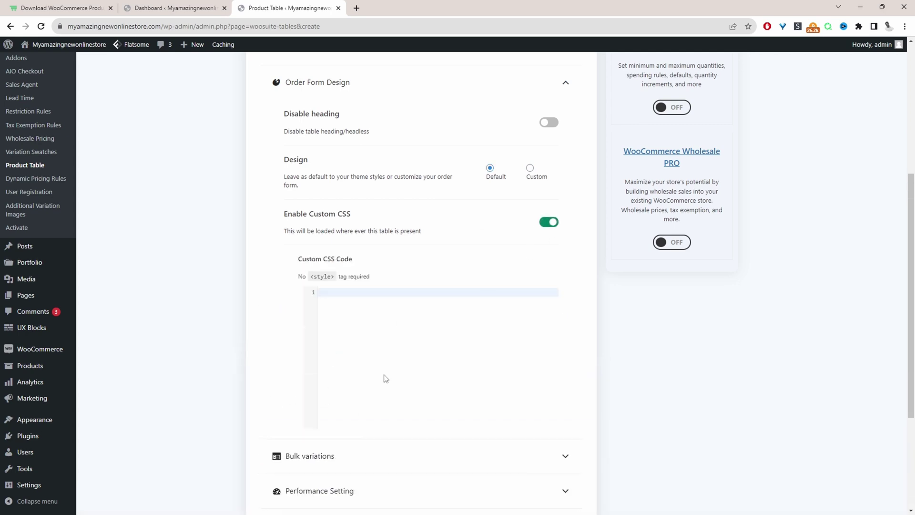
pyautogui.click(549, 223)
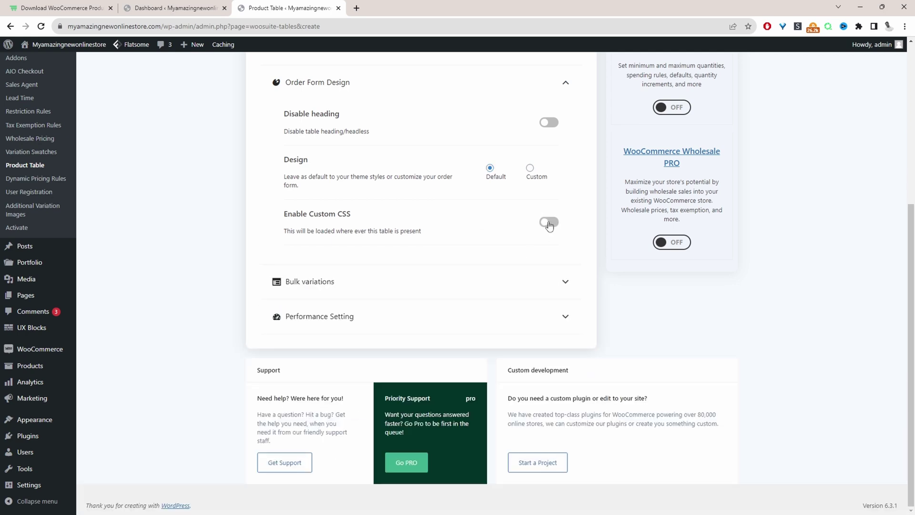
# - Save the product table's changes and copy the shortcode of the Price List table
pyautogui.scroll(5, 567, 322)
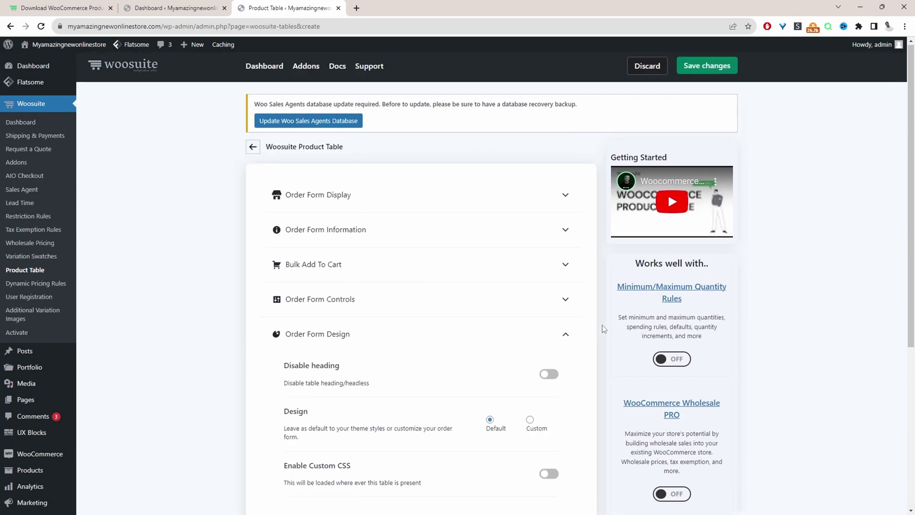
pyautogui.click(705, 68)
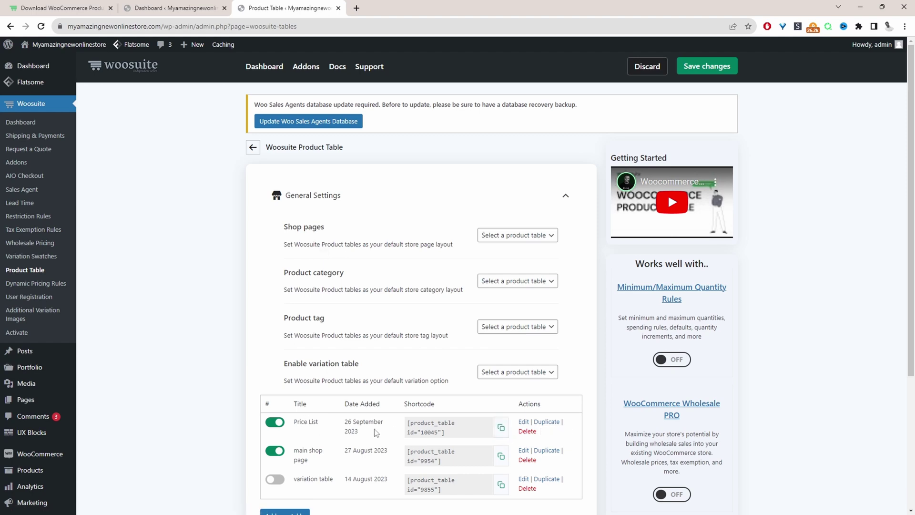
pyautogui.click(500, 427)
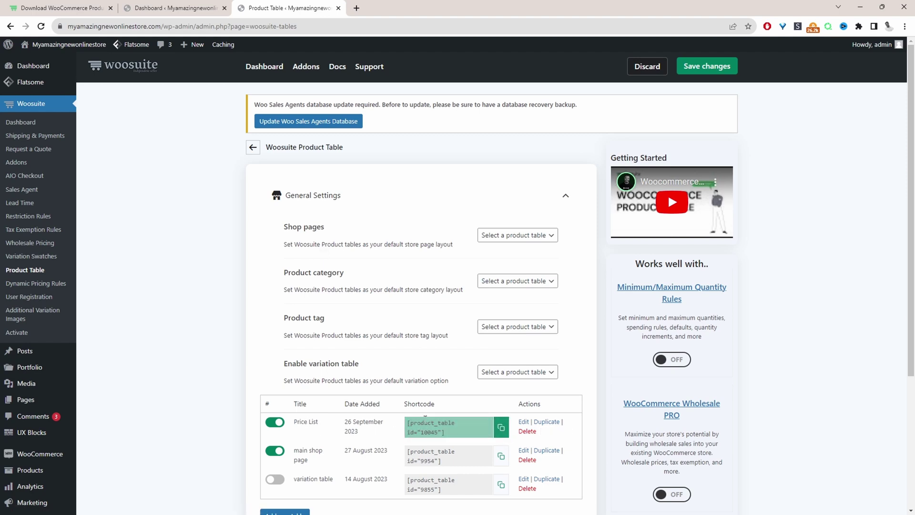
# - Create a new page in a separate tab, titled Price list, and insert the shortcode [product_table id="10045"]
pyautogui.moveTo(184, 45)
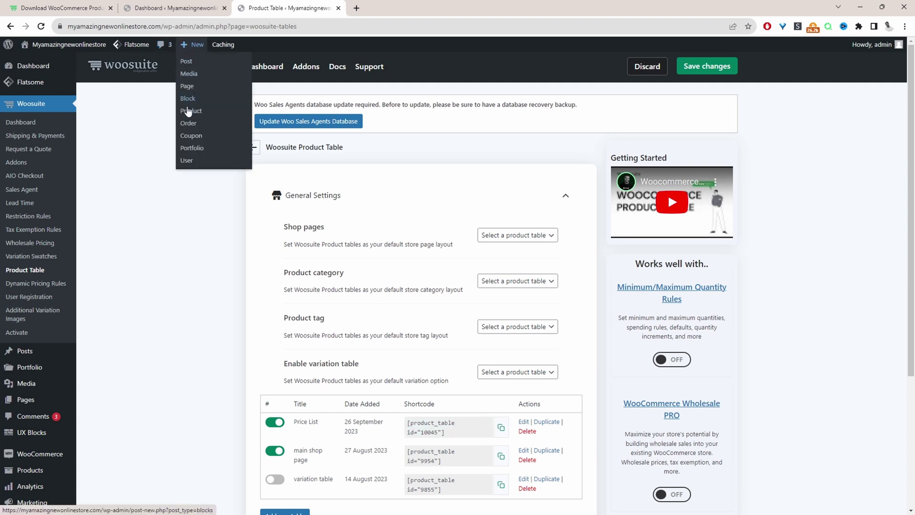
pyautogui.middleClick(190, 77)
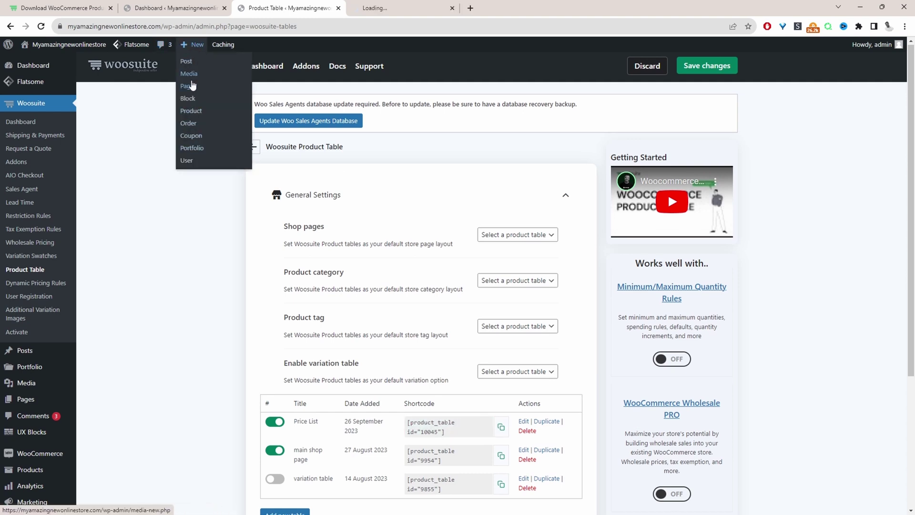
pyautogui.click(402, 8)
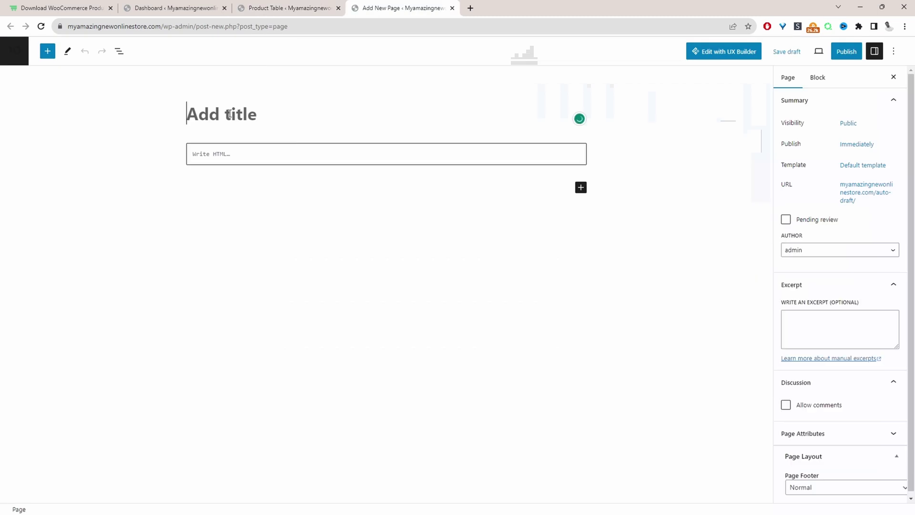
pyautogui.write('Pric')
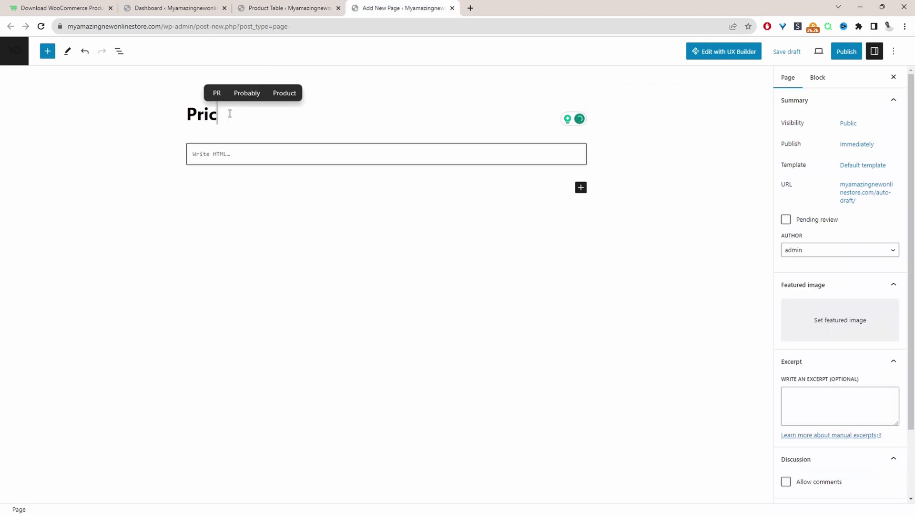
pyautogui.write('e list')
pyautogui.press('Return')
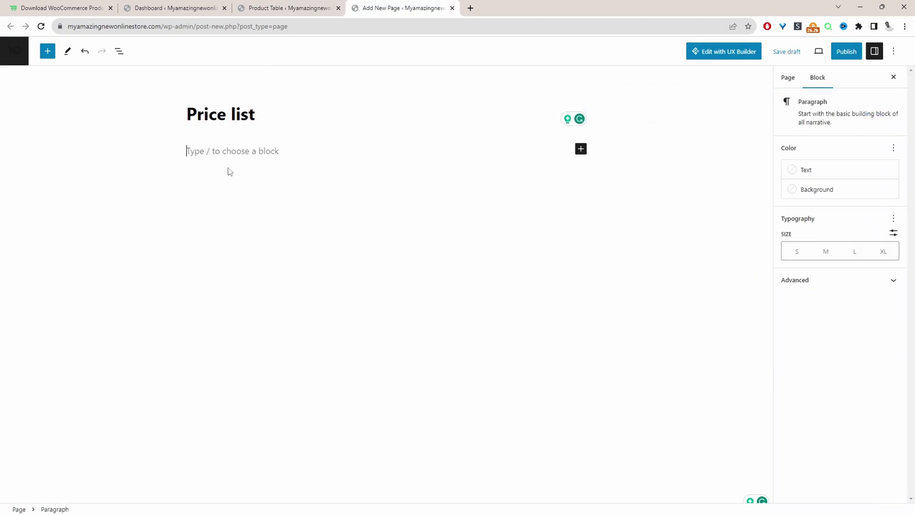
pyautogui.hotkey('ctrl', 'v')
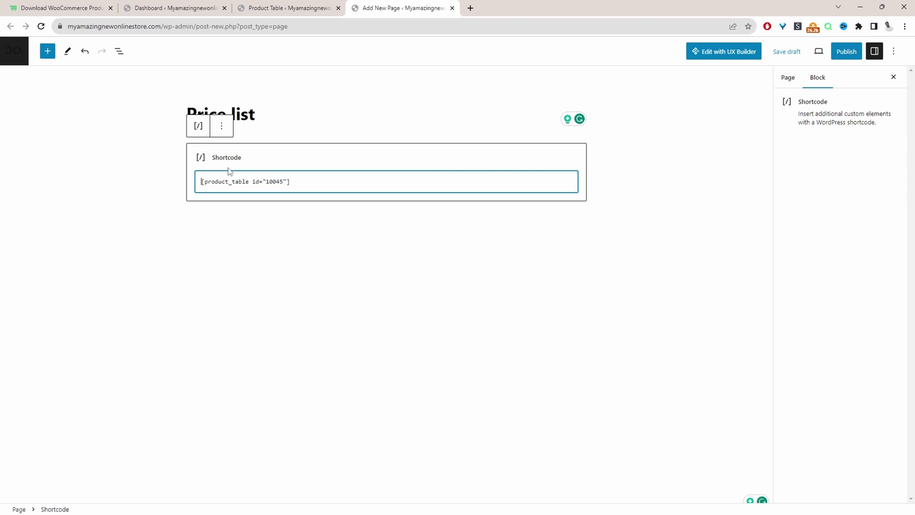
# - Publish the Price list page and view it on the live store
pyautogui.click(846, 54)
pyautogui.click(817, 52)
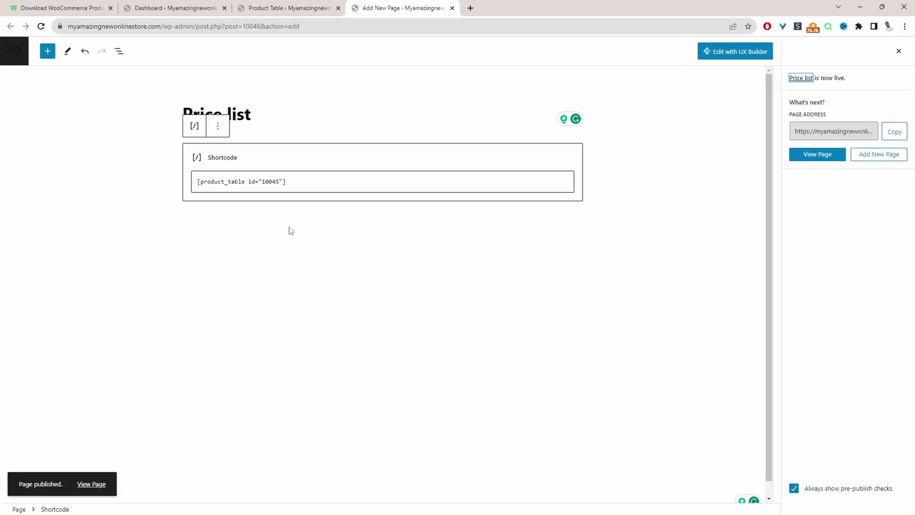
pyautogui.click(824, 156)
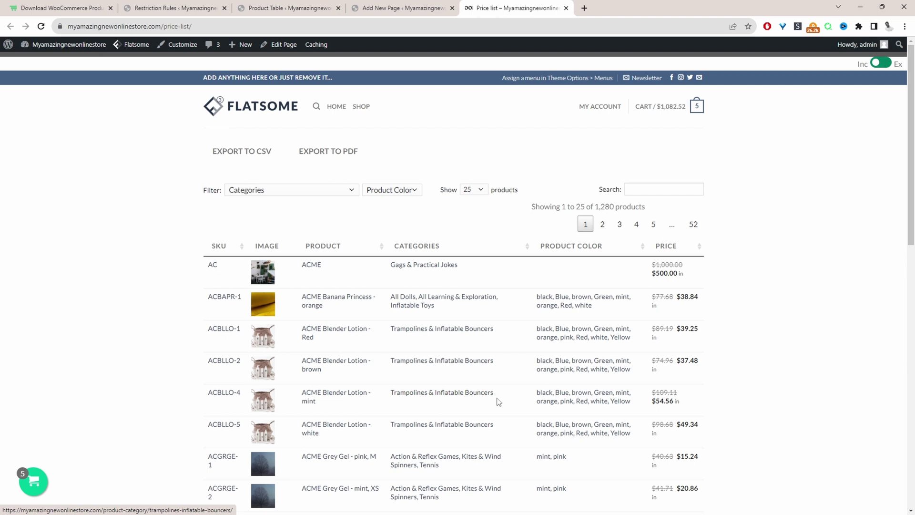
# - Export the price list to CSV and search the table for moto
pyautogui.click(257, 157)
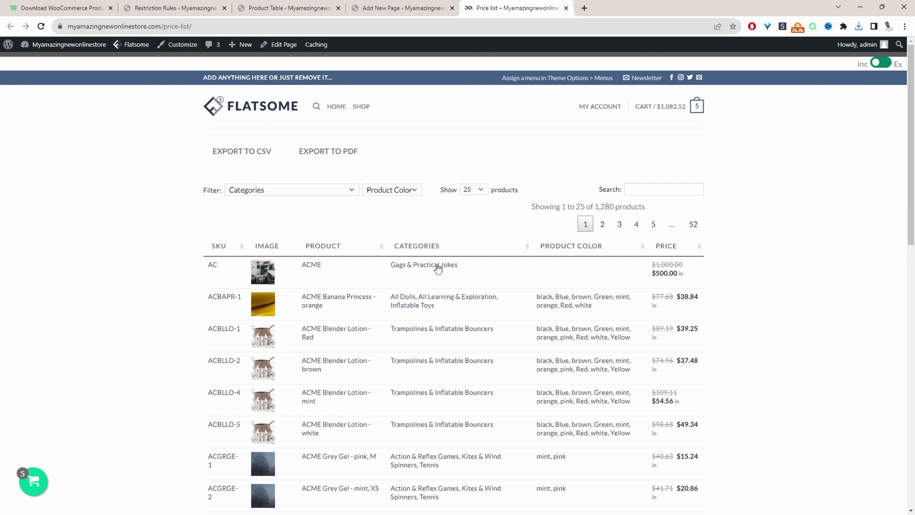
pyautogui.click(638, 190)
pyautogui.write('moto')
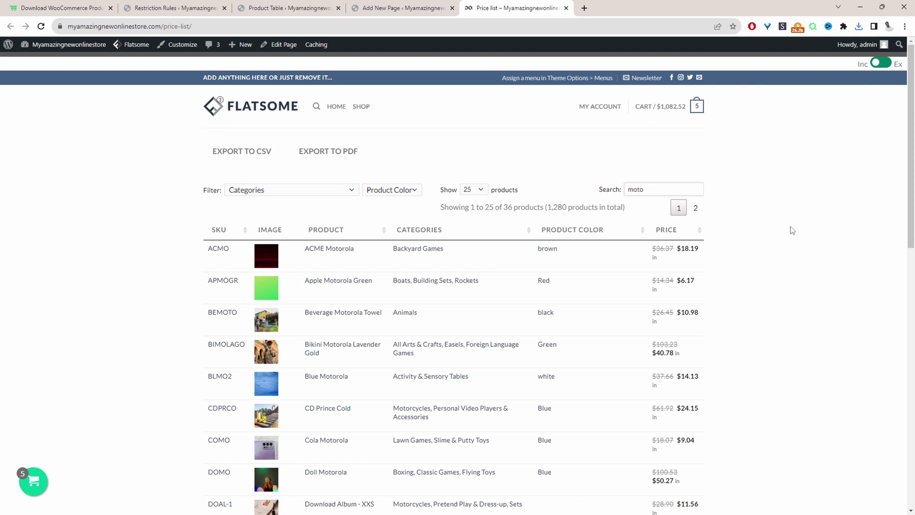
# - Filter the price list by the Alarm Clocks category, and switch the filter to Activity & Sensory Tables
pyautogui.click(328, 190)
pyautogui.click(299, 240)
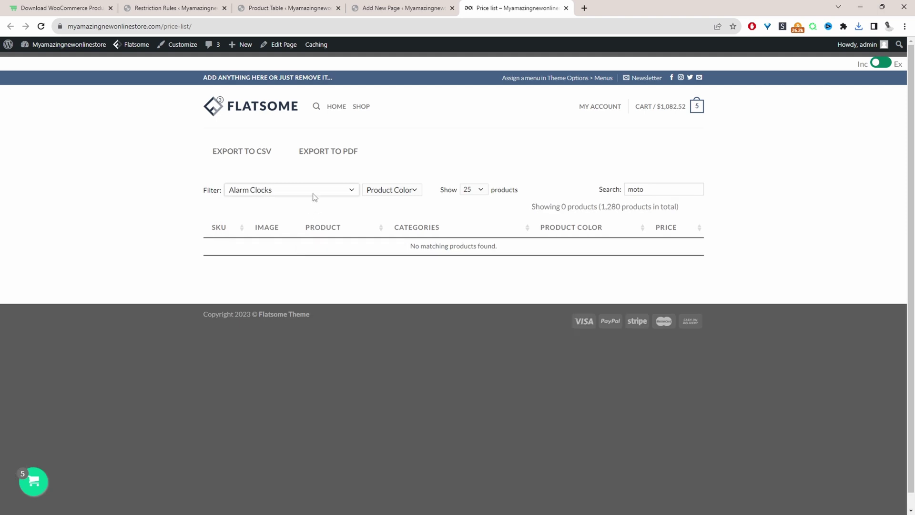
pyautogui.click(314, 196)
pyautogui.click(298, 230)
# - Clear the search term from the price list's search box
pyautogui.click(665, 190)
pyautogui.press('BackSpace')
pyautogui.press('BackSpace')
pyautogui.press('BackSpace')
pyautogui.press('BackSpace')
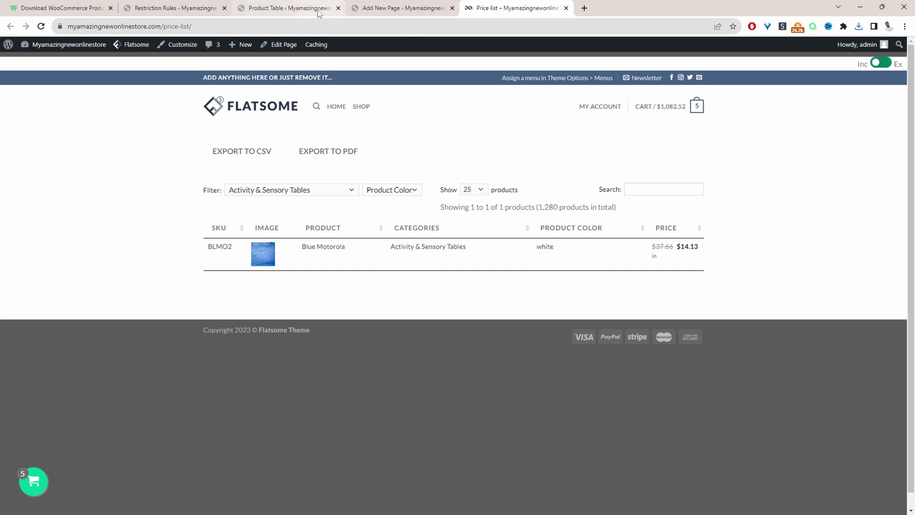
# - Open the product categories in a separate tab, and bring up the Price List table's Order Form Controls settings
pyautogui.click(300, 8)
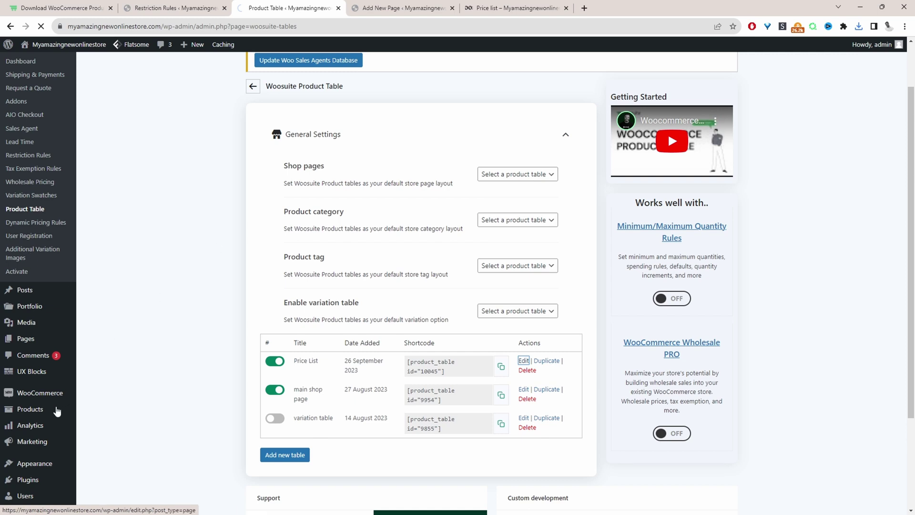
pyautogui.keyDown('ctrl'); pyautogui.click(100, 366); pyautogui.keyUp('ctrl')
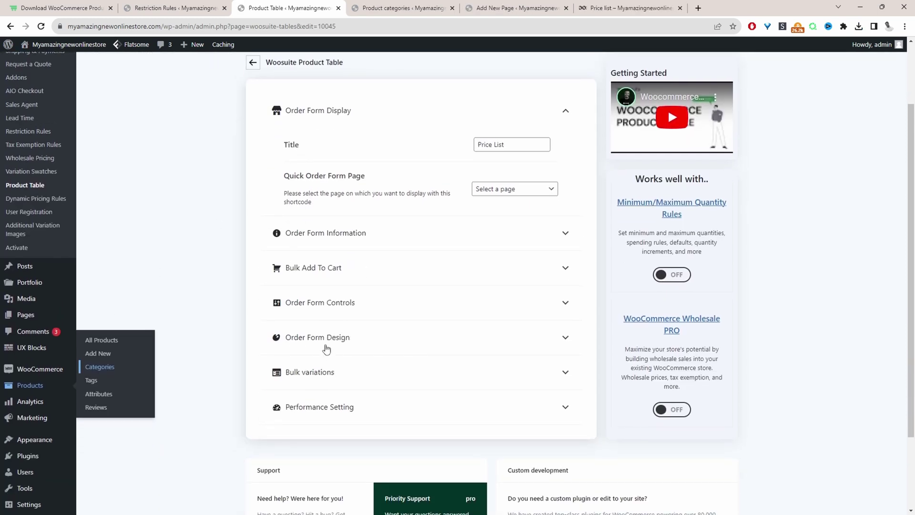
pyautogui.click(318, 304)
pyautogui.scroll(-1, 472, 324)
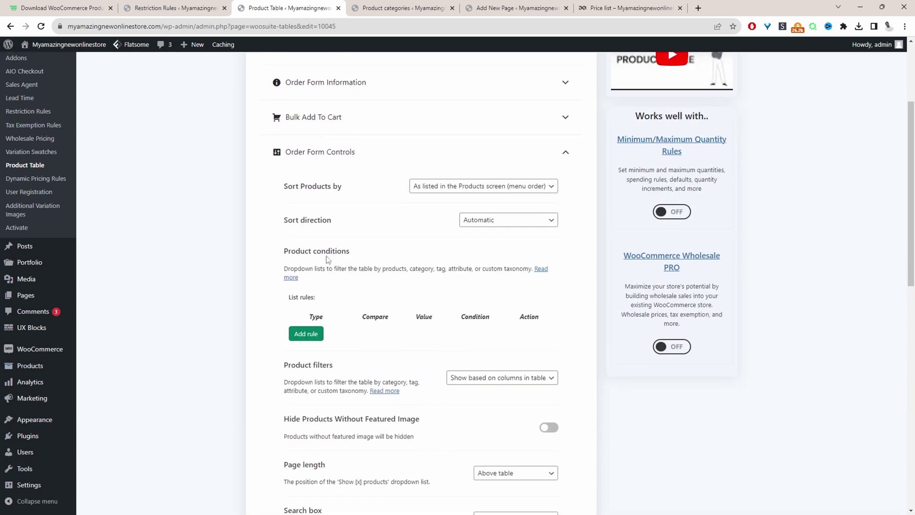
# - Add a product condition rule to the Price List table: Categories IN Action & Reflex Games
pyautogui.click(306, 333)
pyautogui.click(318, 334)
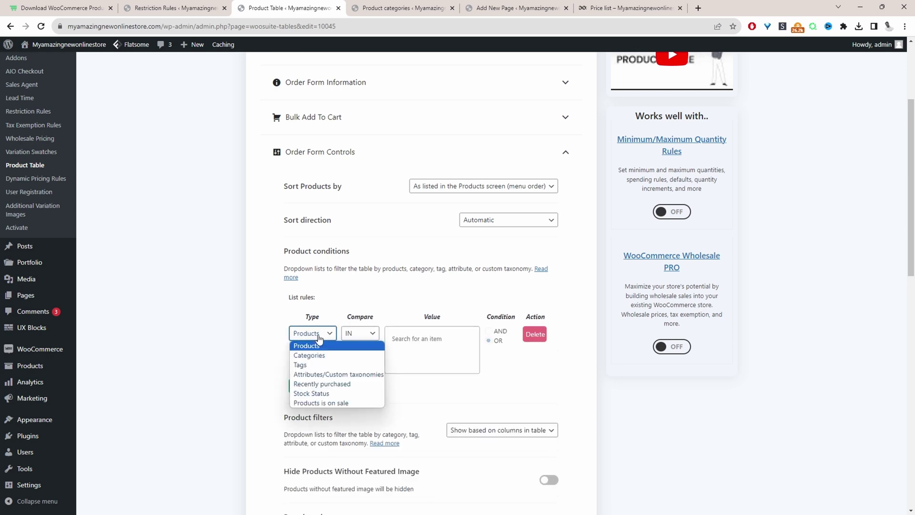
pyautogui.click(319, 354)
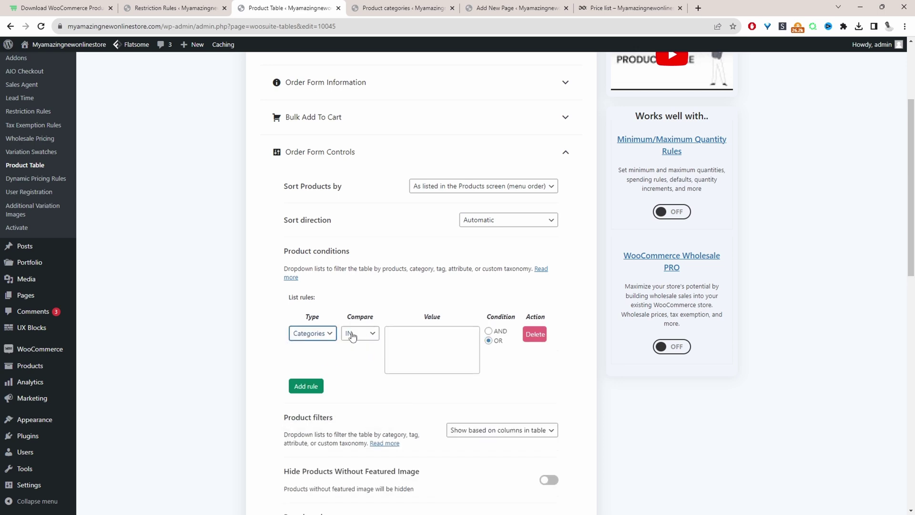
pyautogui.click(456, 353)
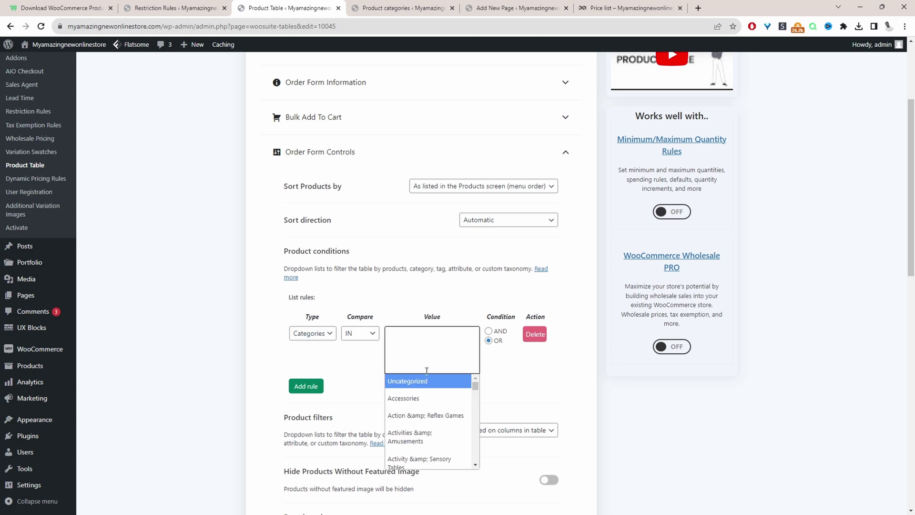
pyautogui.click(430, 416)
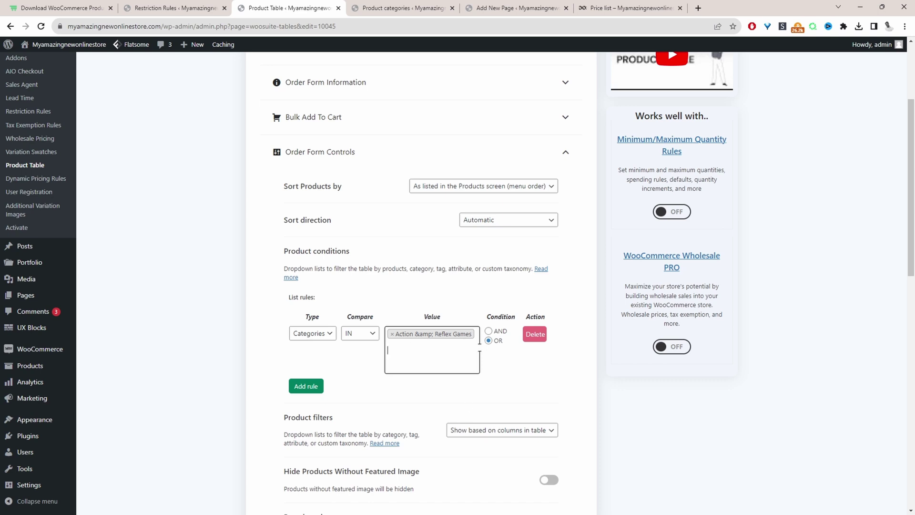
# - Remove the Custom Data and Categories columns from the Price List table's selected columns
pyautogui.scroll(3, 517, 423)
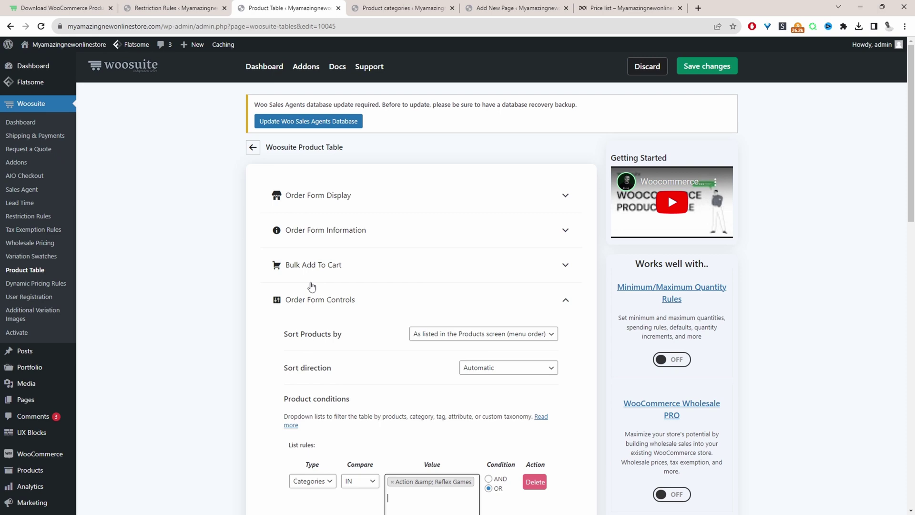
pyautogui.click(392, 230)
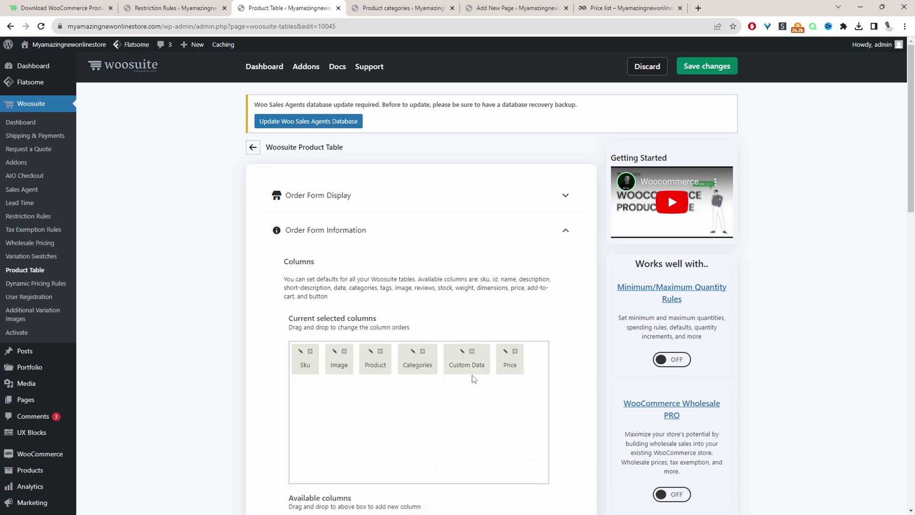
pyautogui.click(473, 352)
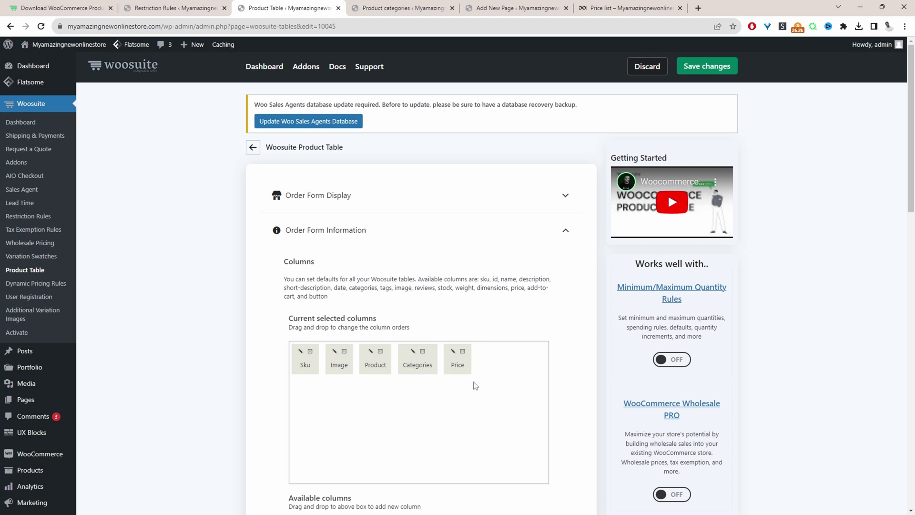
pyautogui.click(423, 352)
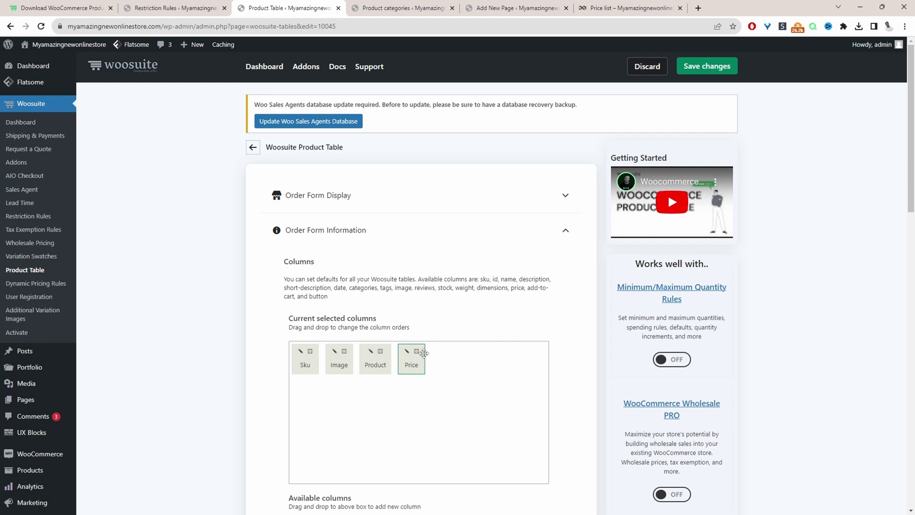
# - Set the product filters in the Price List table's Order Form Controls to Disabled
pyautogui.scroll(-5, 505, 403)
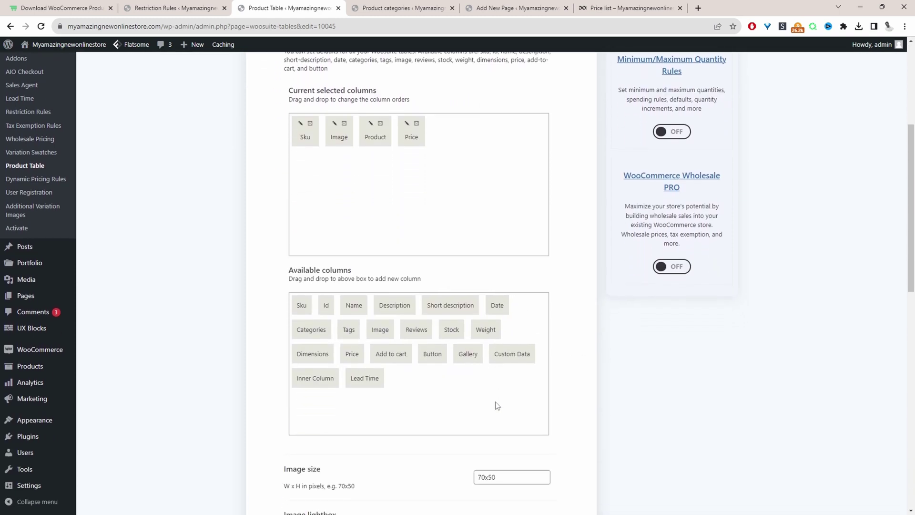
pyautogui.scroll(1, 497, 406)
pyautogui.scroll(-12, 496, 408)
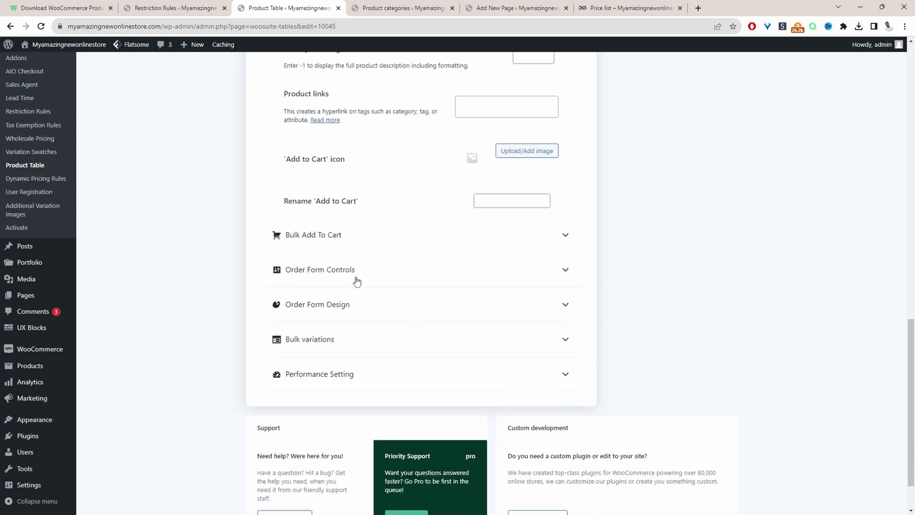
pyautogui.click(317, 272)
pyautogui.scroll(10, 474, 257)
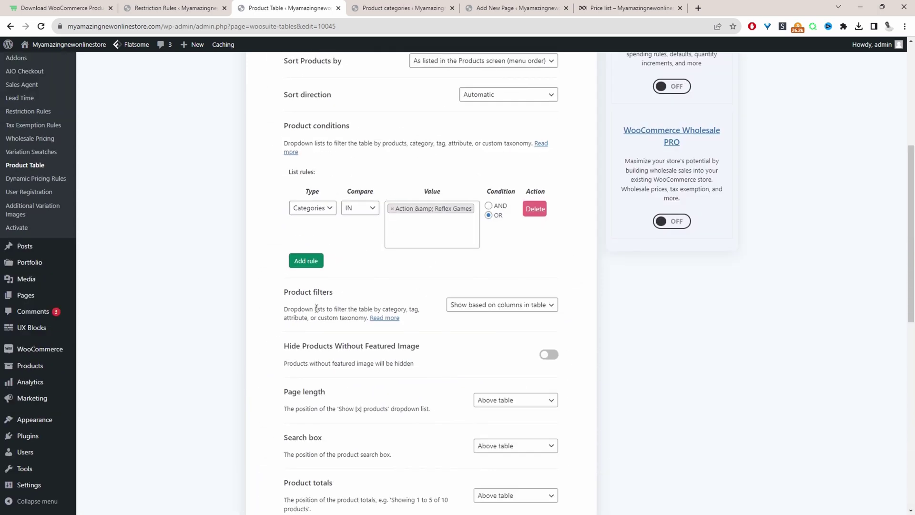
pyautogui.click(499, 309)
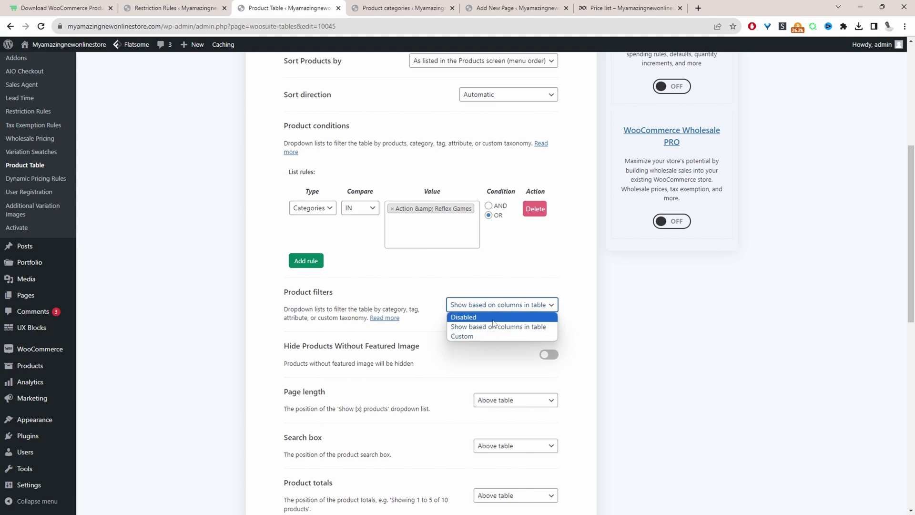
pyautogui.click(486, 318)
# - Set the page length, search box, product totals and pagination buttons of the Price List table to Hidden
pyautogui.scroll(-3, 466, 345)
pyautogui.click(513, 261)
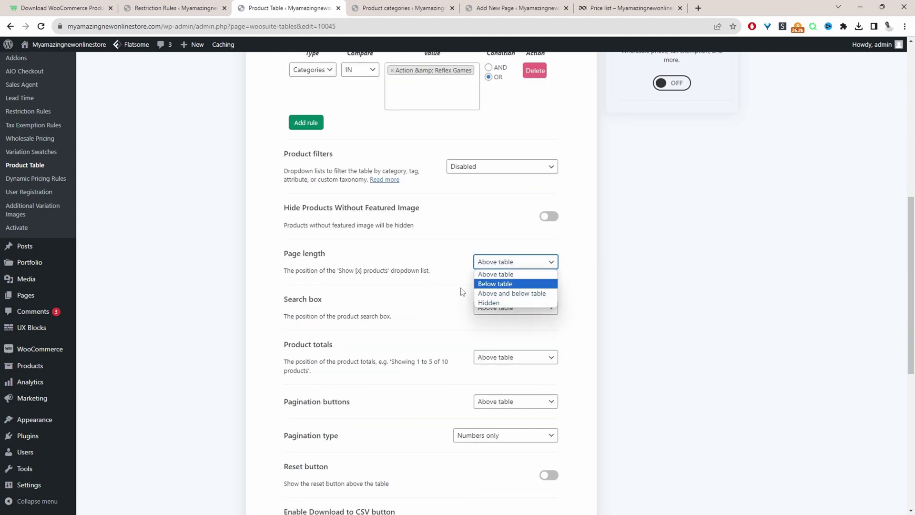
pyautogui.click(490, 302)
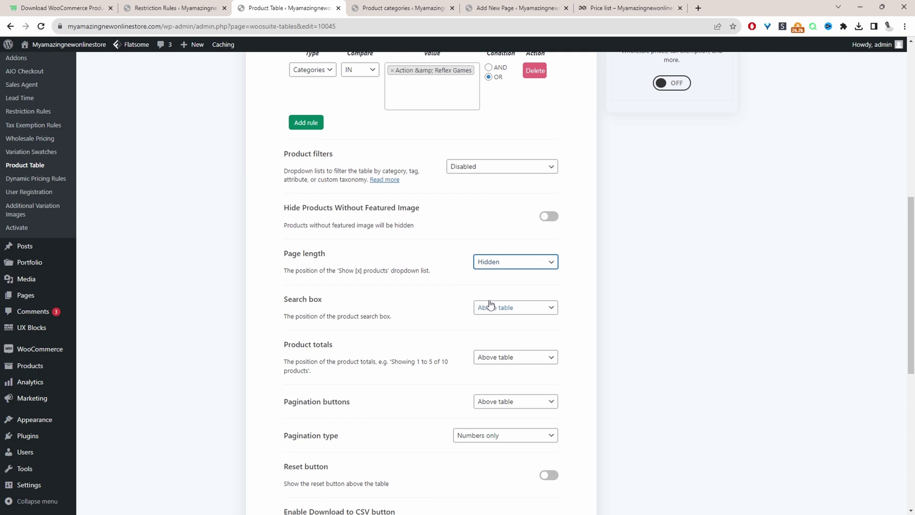
pyautogui.click(514, 306)
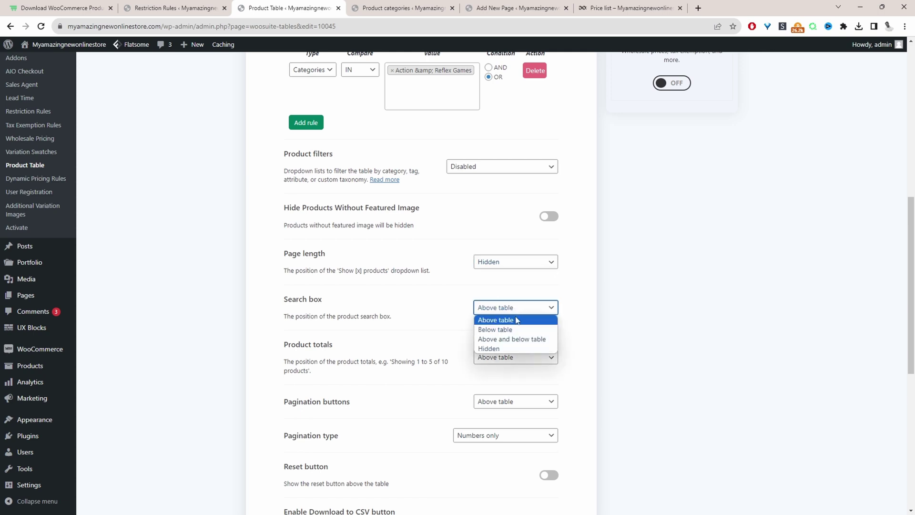
pyautogui.click(515, 351)
pyautogui.click(536, 357)
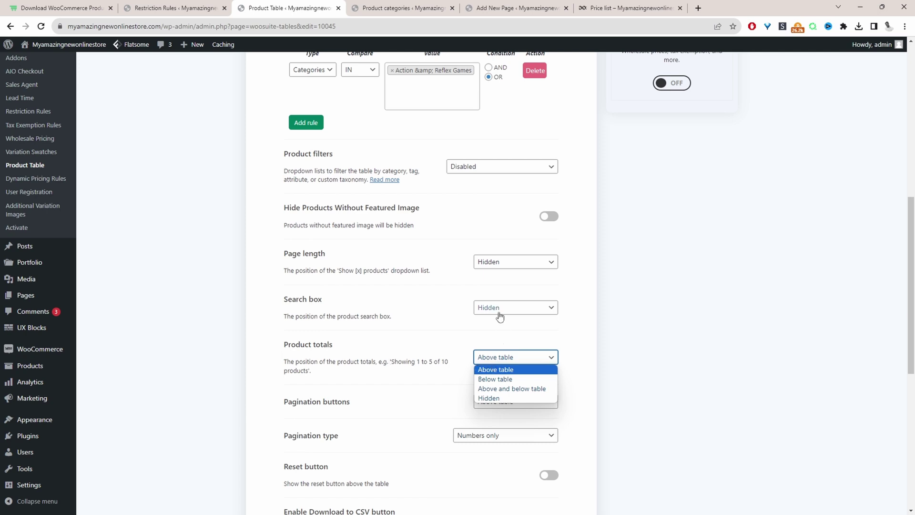
pyautogui.click(501, 397)
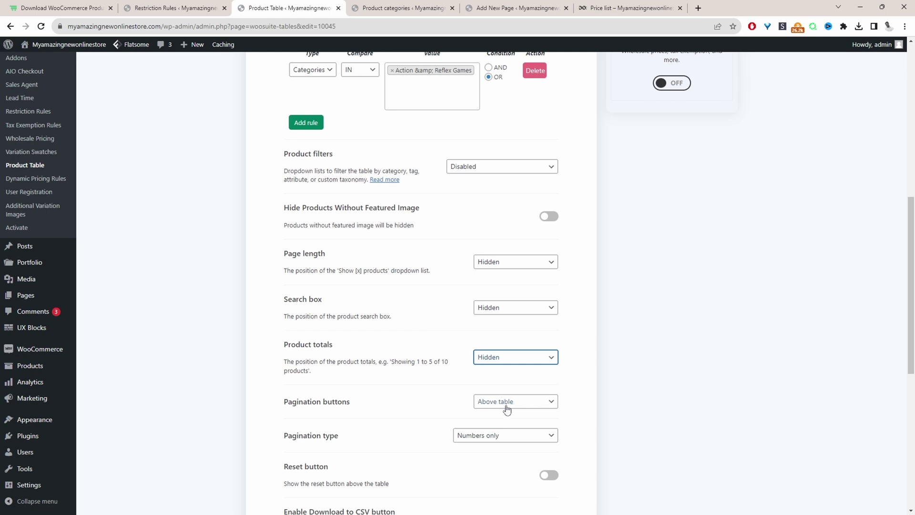
pyautogui.click(505, 403)
pyautogui.click(512, 445)
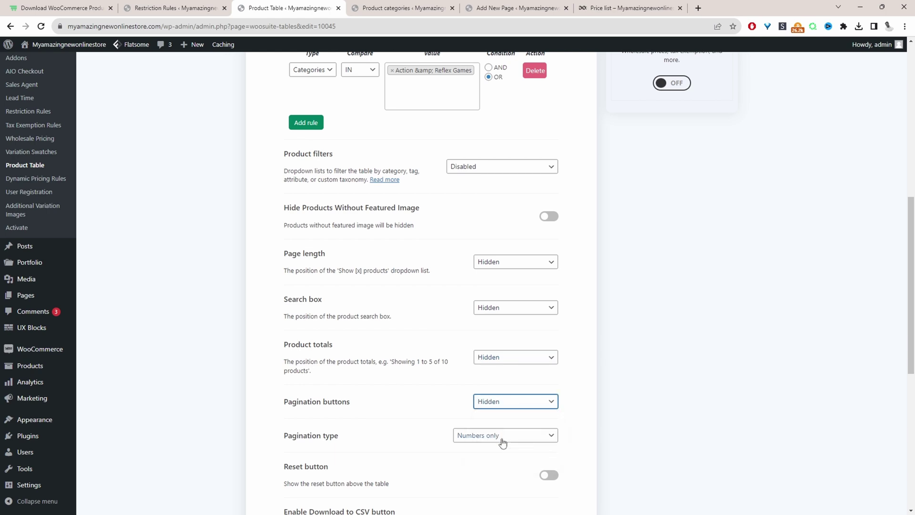
# - Save the changes made to the Price List table's settings
pyautogui.click(502, 437)
pyautogui.click(433, 406)
pyautogui.scroll(-5, 444, 418)
pyautogui.scroll(15, 445, 423)
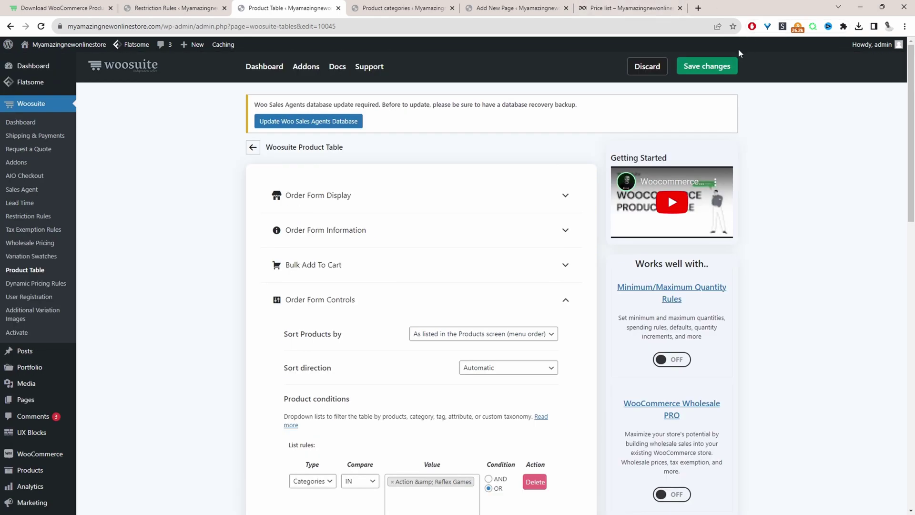
pyautogui.click(709, 70)
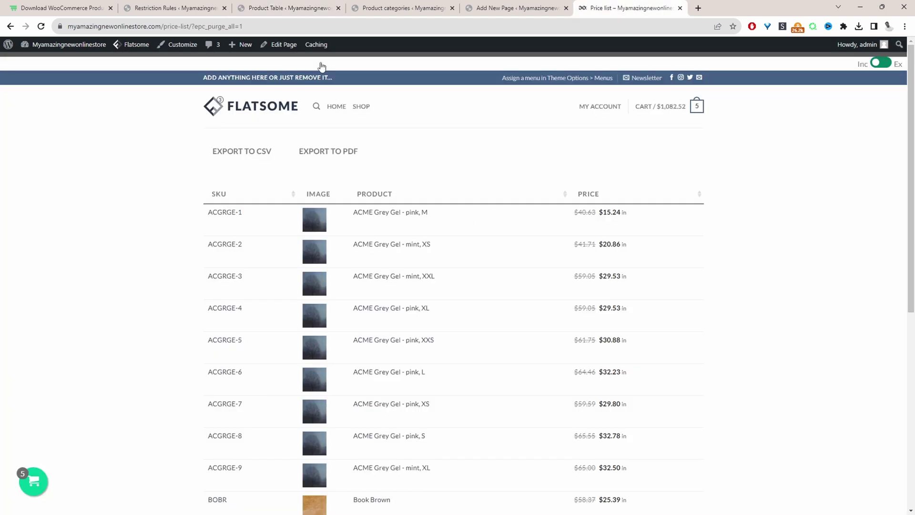
# - Look through the products listed on the live Price list page from start to end
pyautogui.scroll(-7, 645, 381)
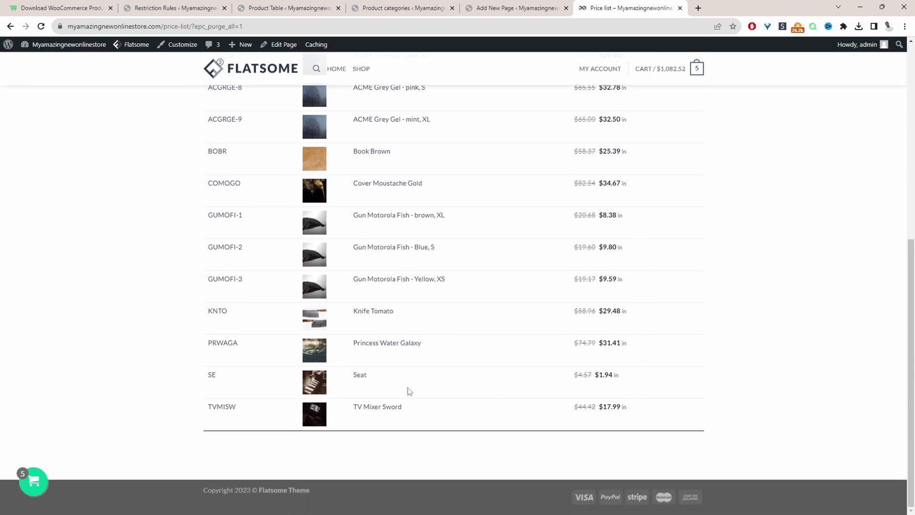
pyautogui.scroll(2, 408, 392)
pyautogui.scroll(7, 409, 401)
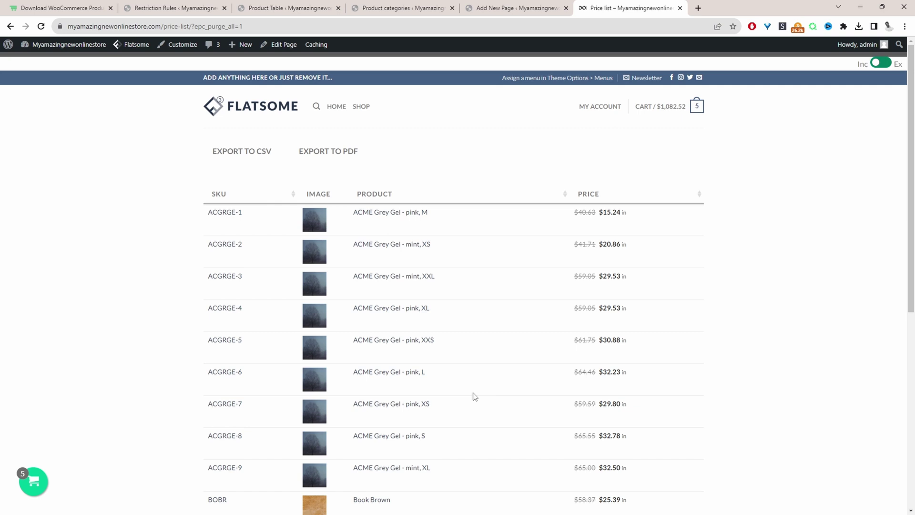
# - Return to the list of product tables and duplicate the Price List table
pyautogui.click(302, 7)
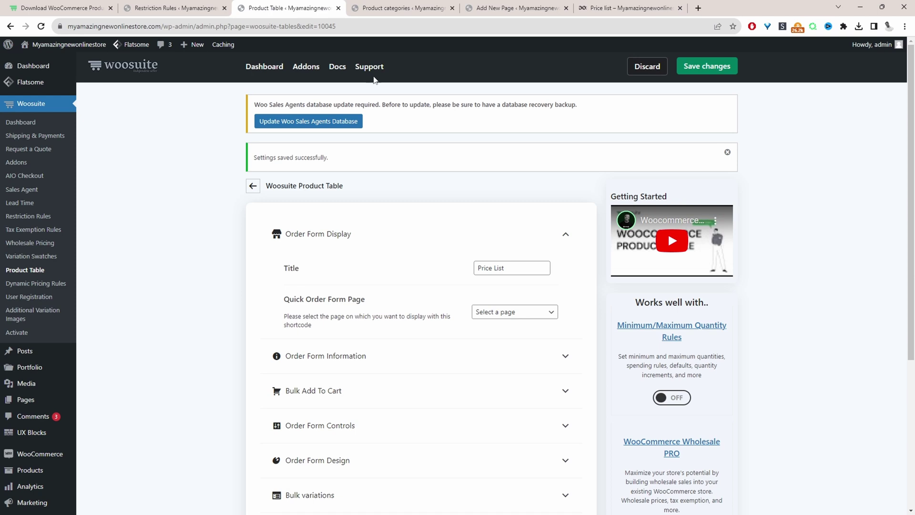
pyautogui.click(253, 190)
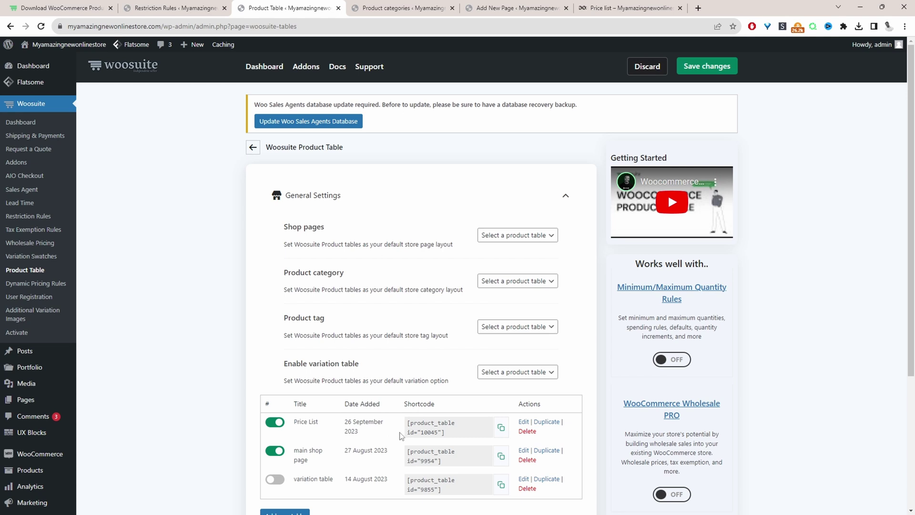
pyautogui.click(546, 422)
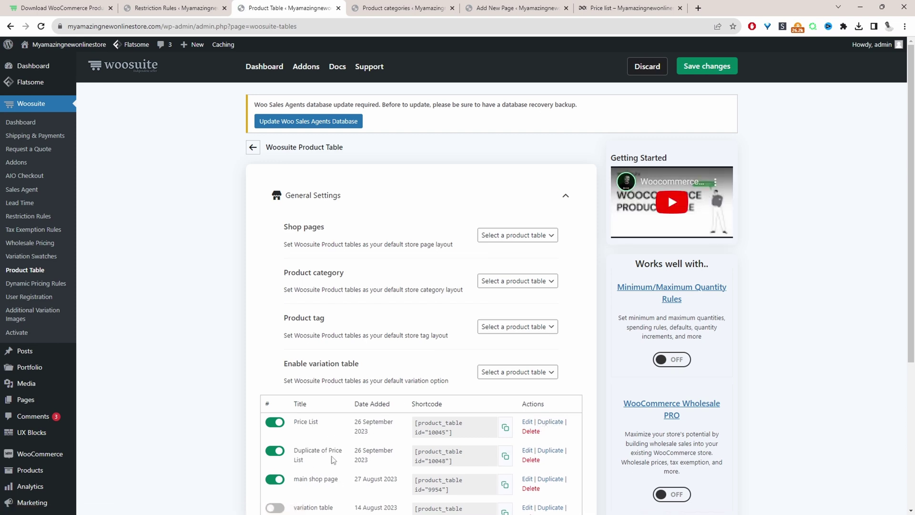
# - Replace the category in the duplicated price list's product condition with All Action Figures, and save the table
pyautogui.click(527, 450)
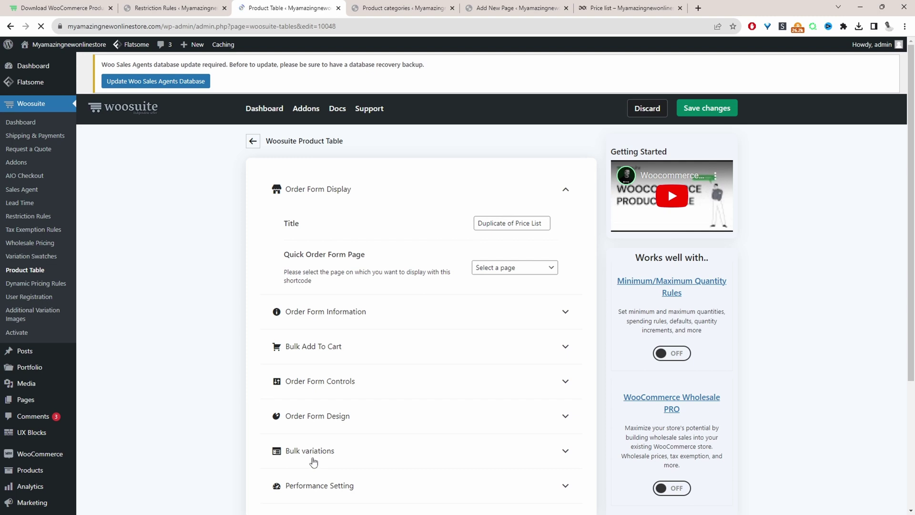
pyautogui.click(306, 388)
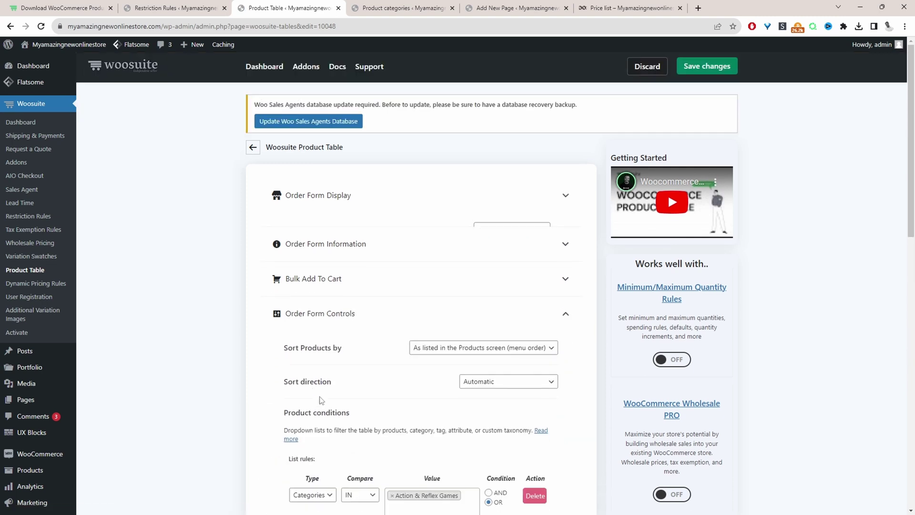
pyautogui.scroll(-3, 395, 345)
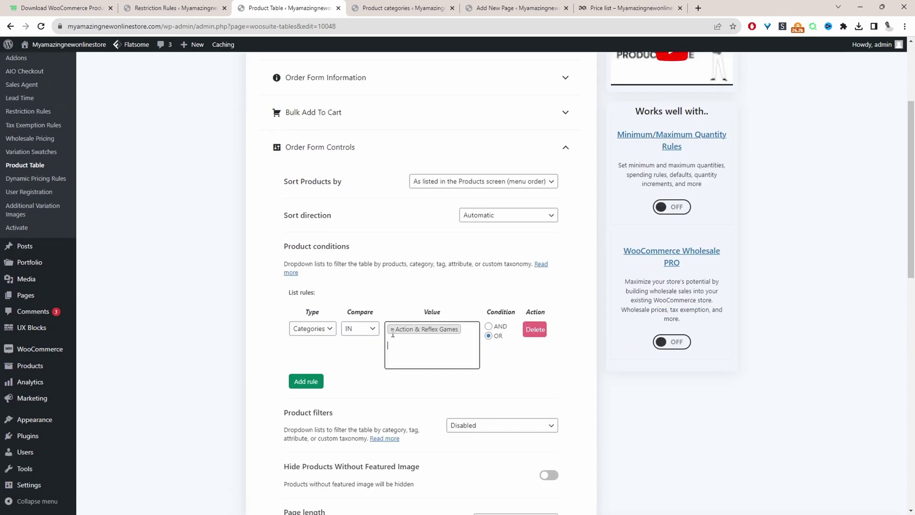
pyautogui.click(391, 332)
pyautogui.scroll(-1, 439, 420)
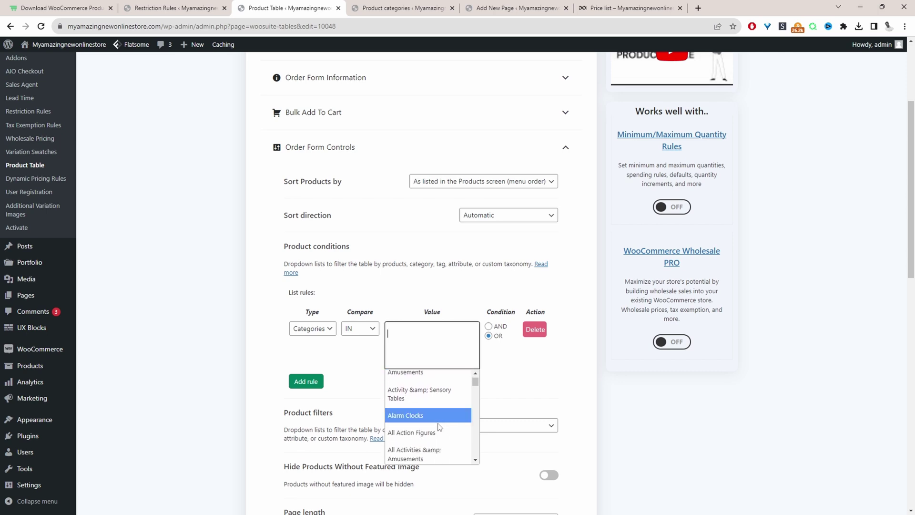
pyautogui.click(407, 423)
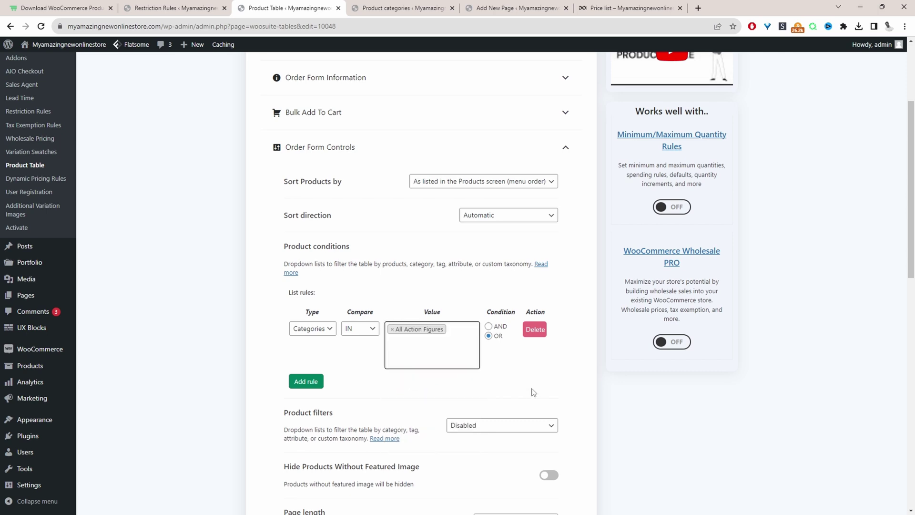
pyautogui.scroll(5, 698, 380)
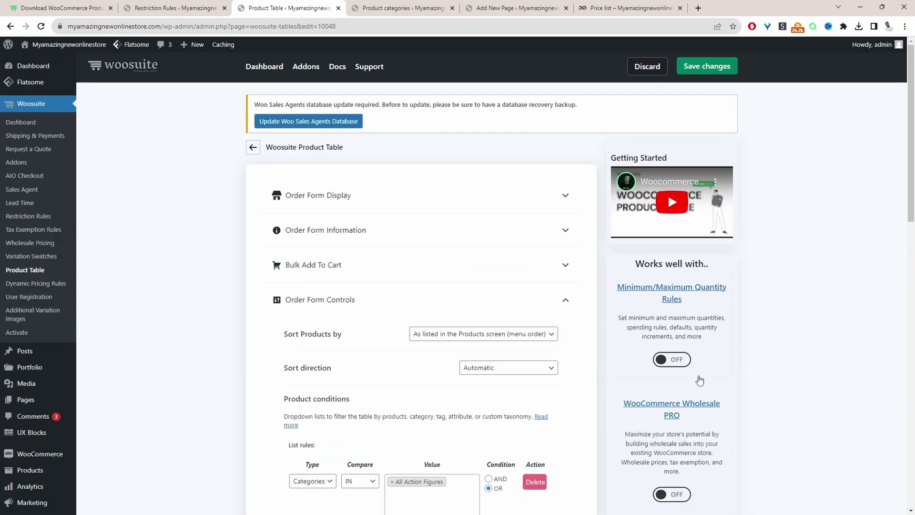
pyautogui.click(703, 69)
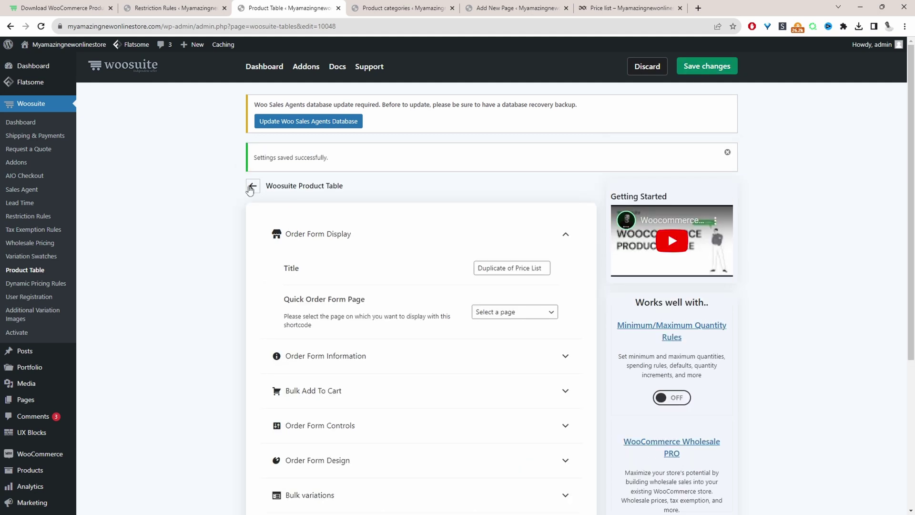
# - Add the H2 heading "All Action Figures" to the Price list page, with the duplicated price list's copied shortcode below it
pyautogui.click(251, 187)
pyautogui.click(505, 456)
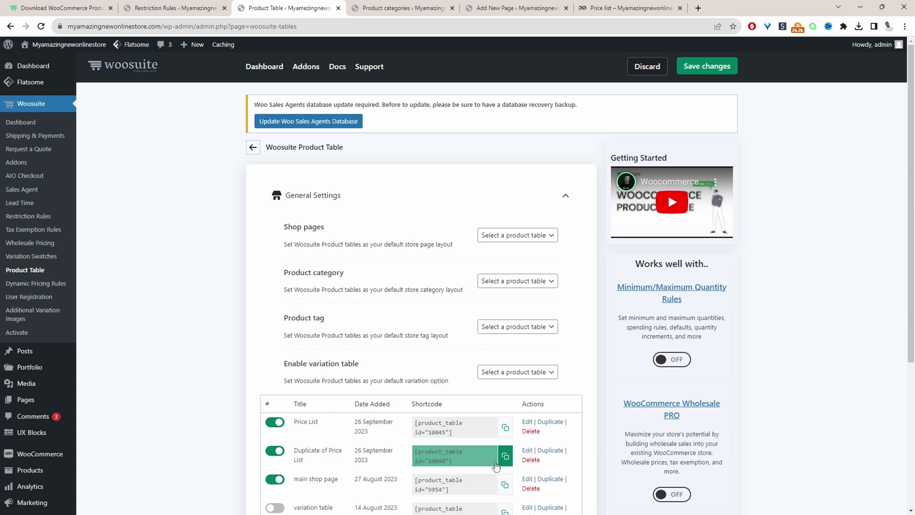
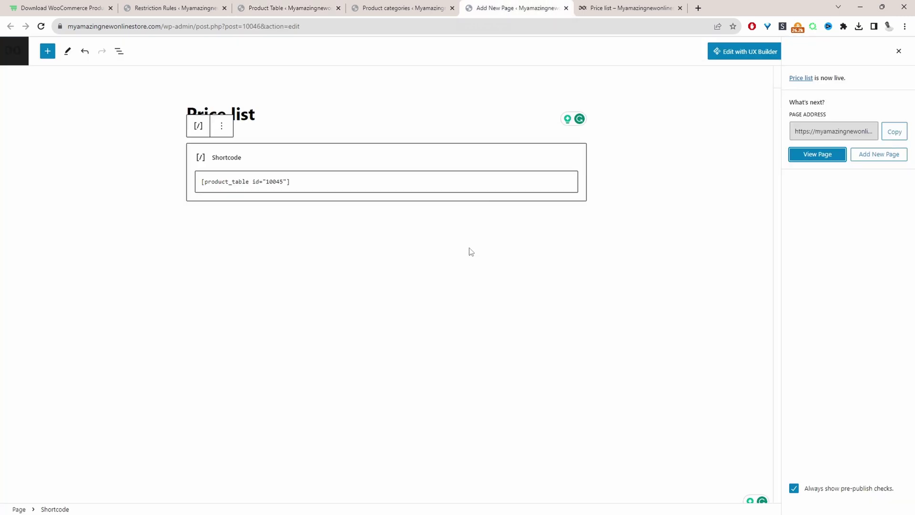
pyautogui.click(466, 218)
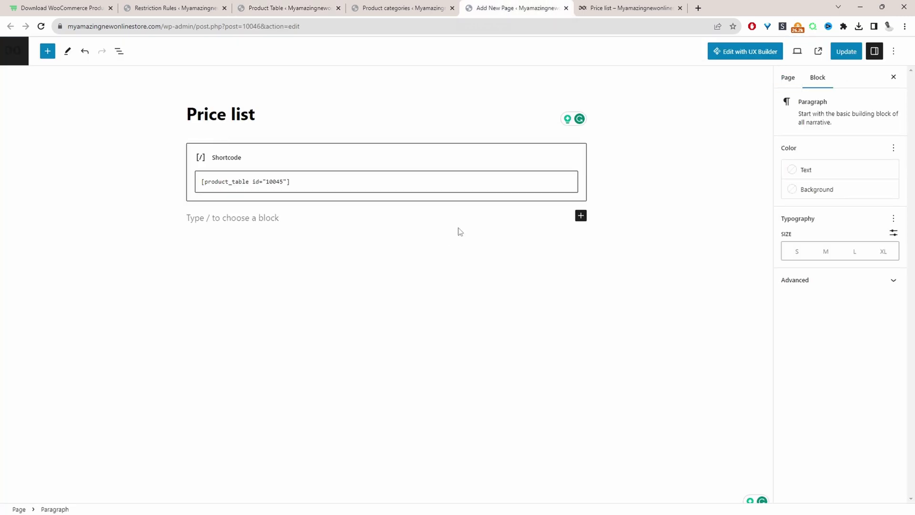
pyautogui.write('## ')
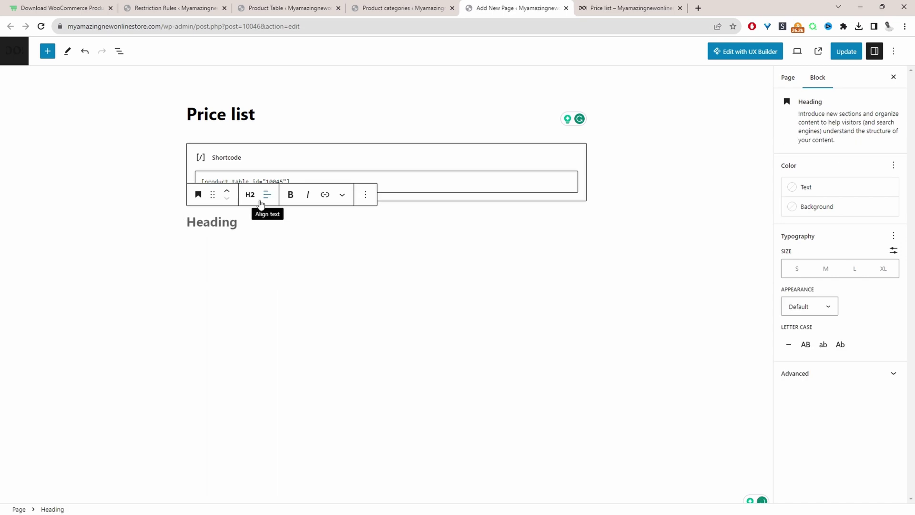
pyautogui.write('All Action Figures')
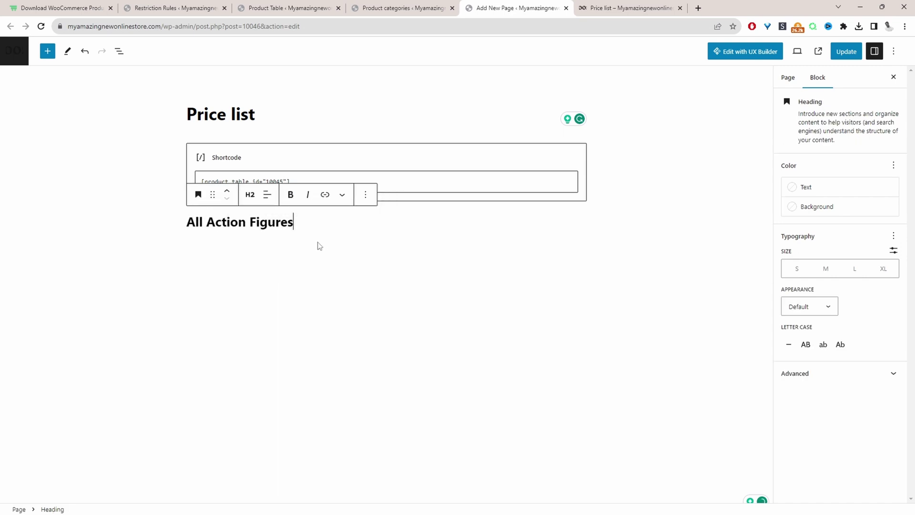
pyautogui.press('Return')
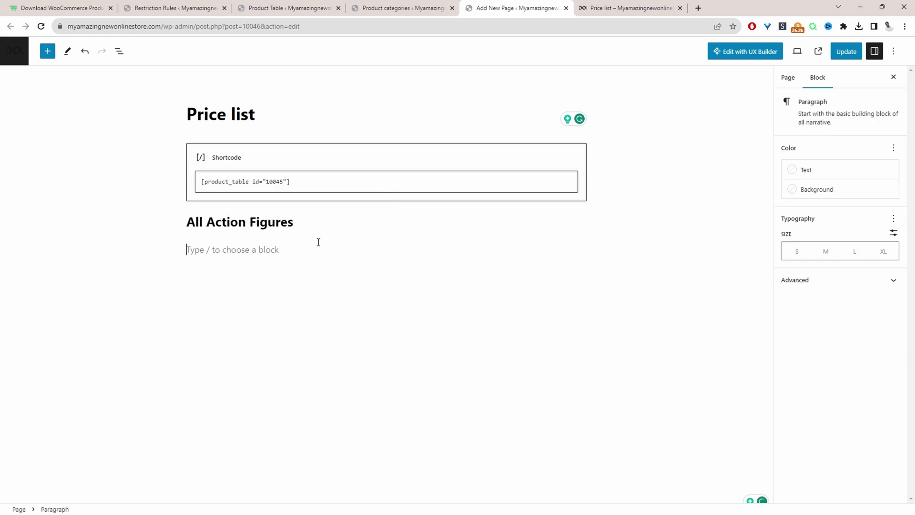
pyautogui.write('[product_table id="10048"]')
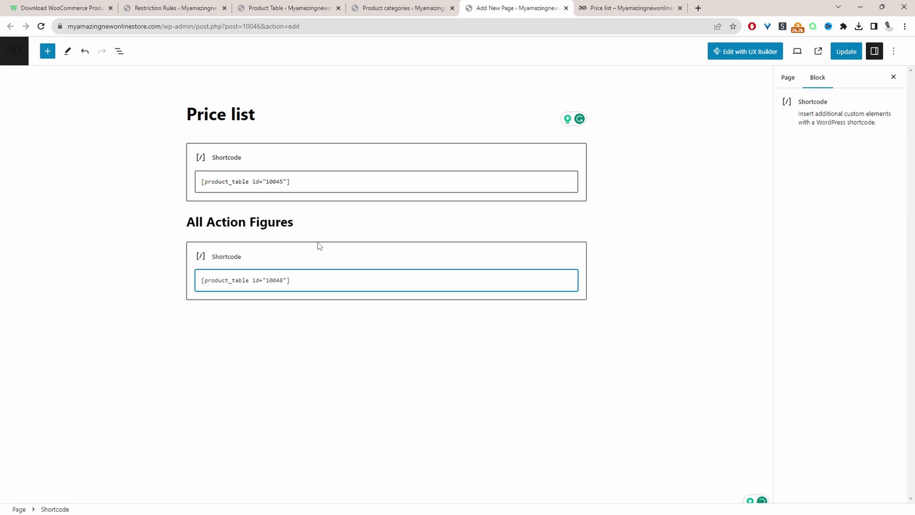
# - Duplicate the All Action Figures heading above the first shortcode, rename that copy "Action & Games", and update the page
pyautogui.click(273, 223)
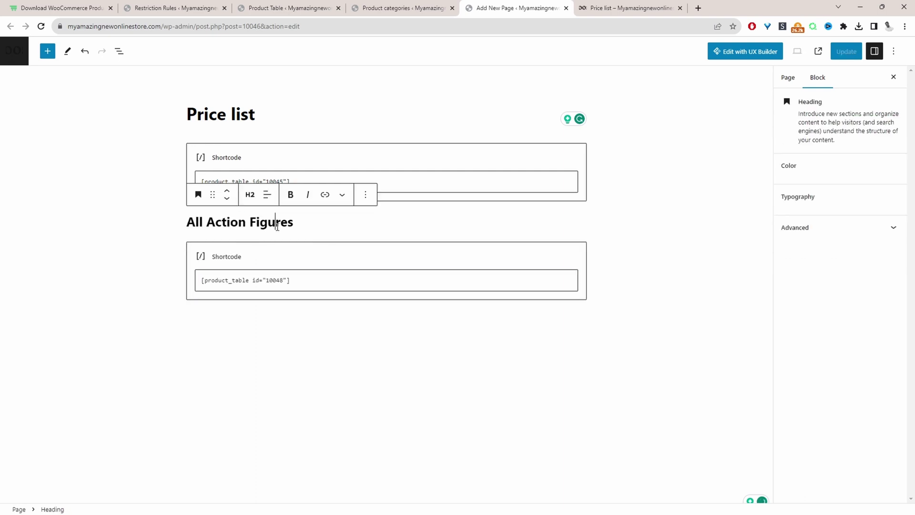
pyautogui.click(365, 194)
pyautogui.click(411, 243)
pyautogui.moveTo(213, 194); pyautogui.dragTo(217, 152)
pyautogui.tripleClick(262, 154)
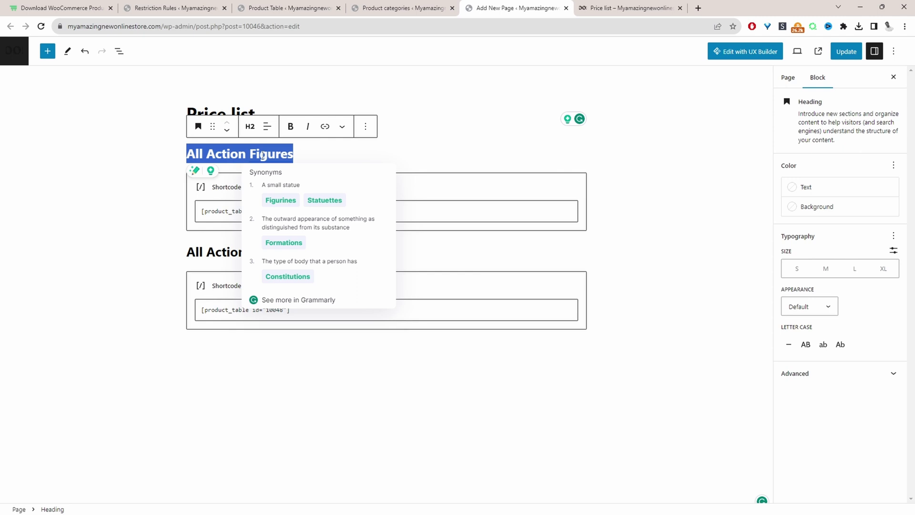
pyautogui.write('Action & Games')
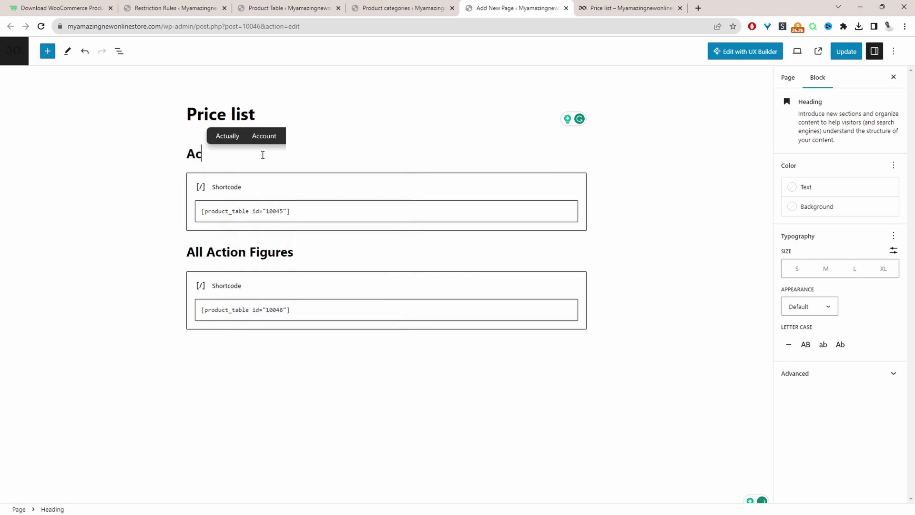
pyautogui.click(853, 55)
# - Reload the live Price list page and look through it down to the All Action Figures table
pyautogui.hotkey('ctrl', 'Tab')
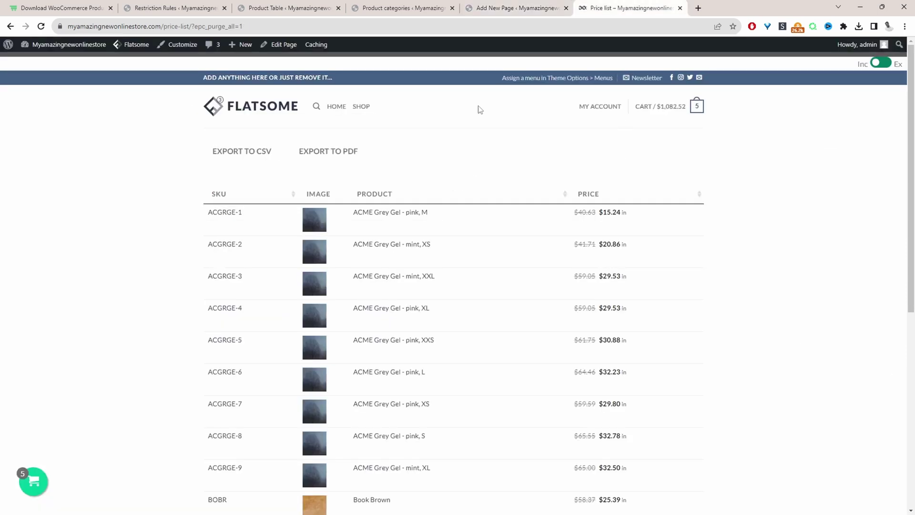
pyautogui.click(41, 26)
pyautogui.scroll(-13, 426, 218)
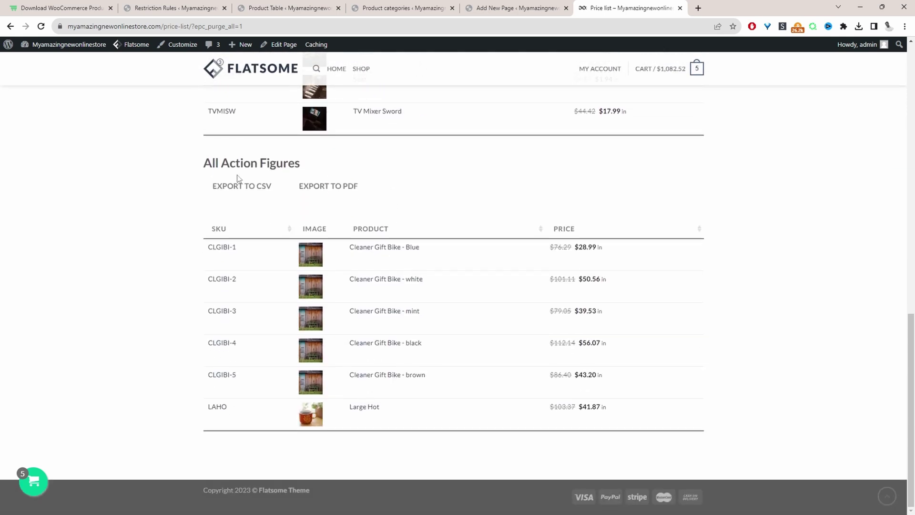
# - Try sorting the All Action Figures table by price and product, and the Action & Games table by product
pyautogui.click(572, 231)
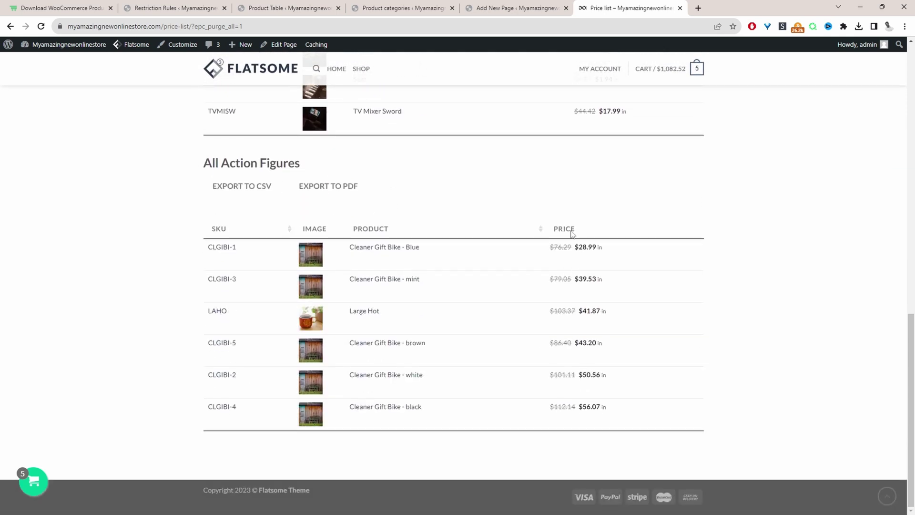
pyautogui.click(571, 232)
pyautogui.click(378, 230)
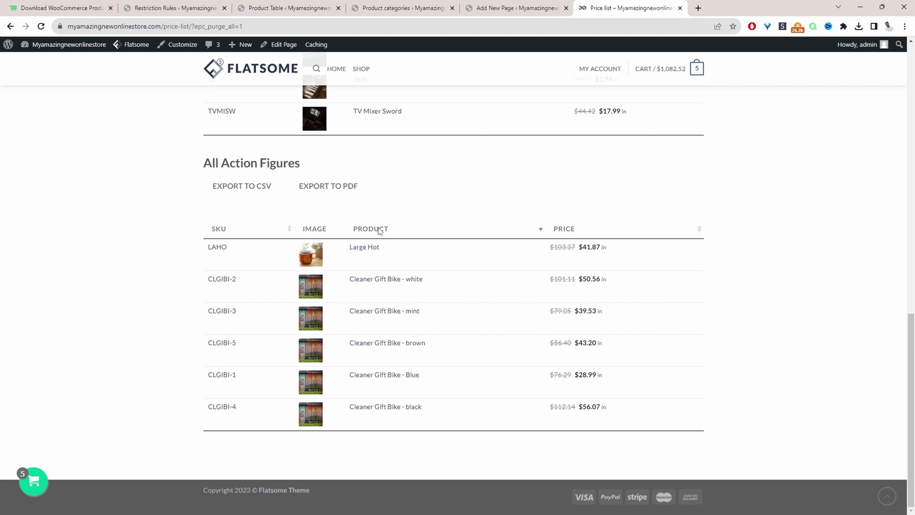
pyautogui.click(380, 231)
pyautogui.scroll(15, 363, 224)
pyautogui.click(361, 217)
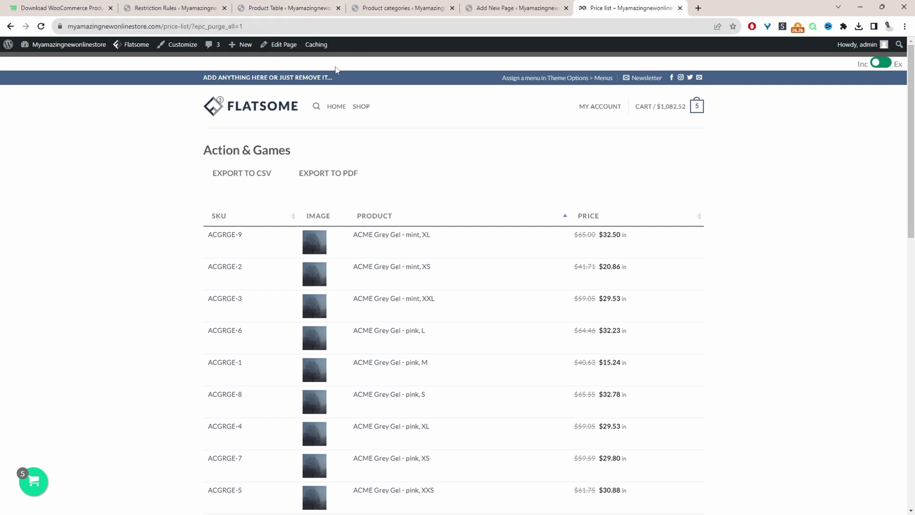
# - Reorder the Price List table's columns to Image, Product, Sku, Price, and save the table
pyautogui.hotkey('ctrl', '3')
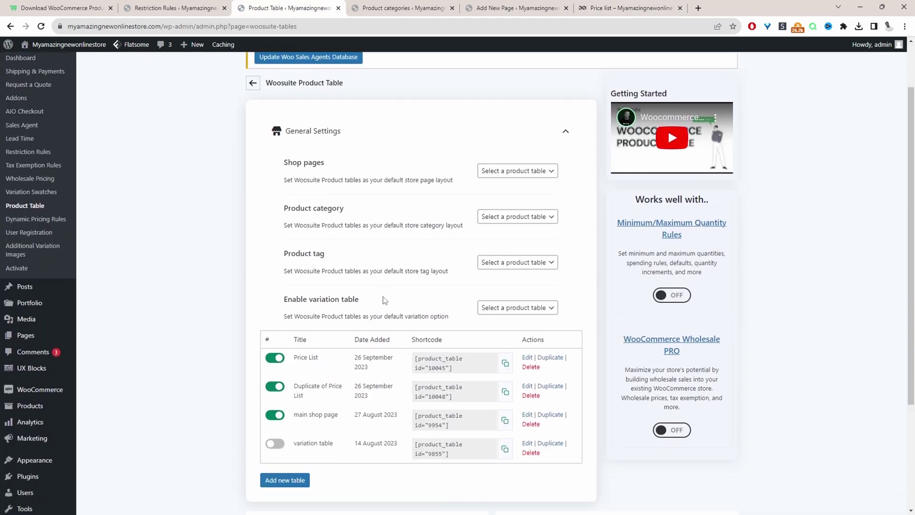
pyautogui.scroll(-1, 385, 300)
pyautogui.click(527, 304)
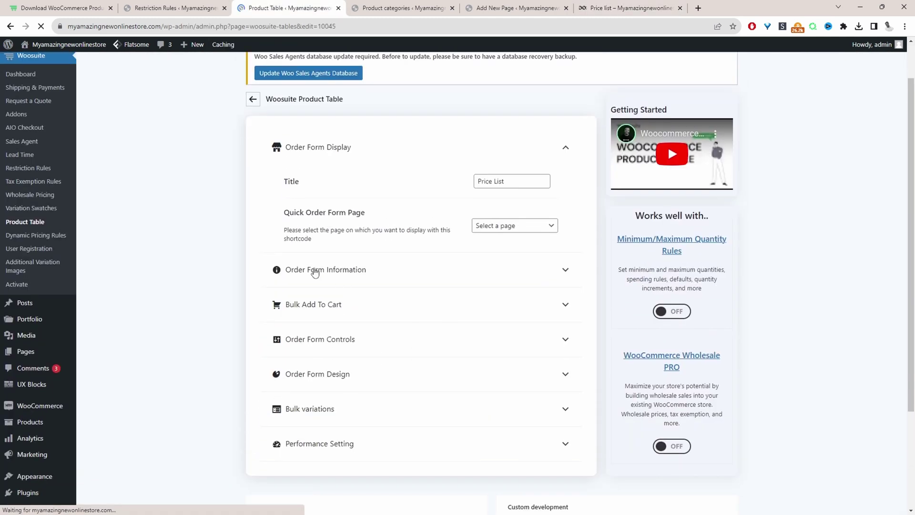
pyautogui.click(316, 269)
pyautogui.moveTo(305, 316); pyautogui.dragTo(358, 322)
pyautogui.scroll(1, 489, 328)
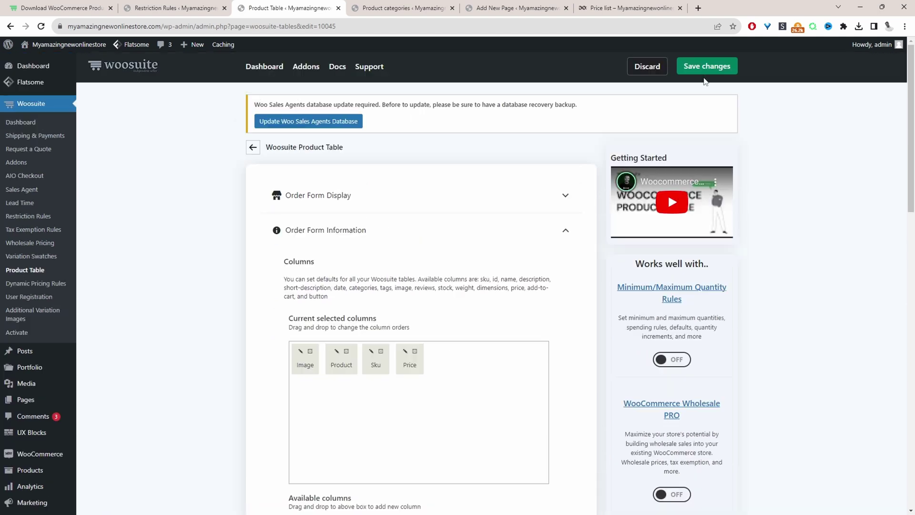
pyautogui.click(706, 66)
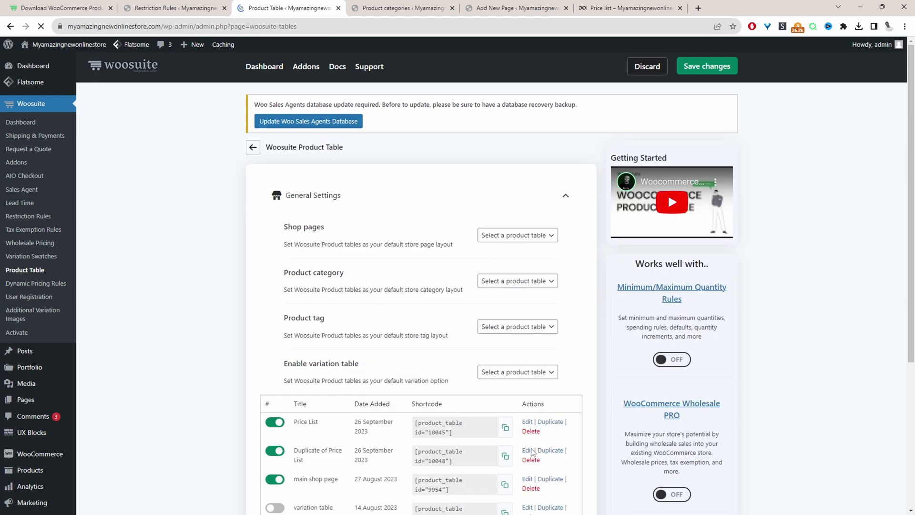
# - Give the duplicated price list the column order Image, Product, Sku, Price, save it, and check both tables on the live page
pyautogui.click(527, 450)
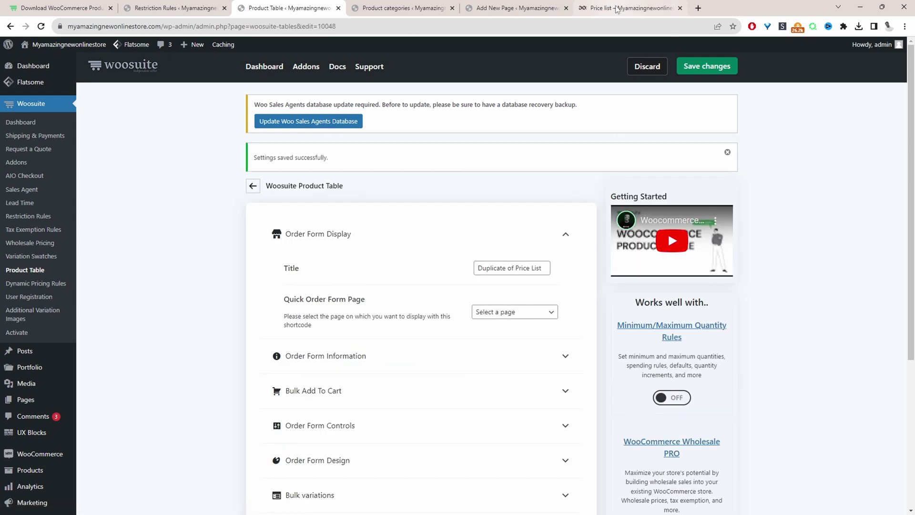
pyautogui.hotkey('ctrl', '6')
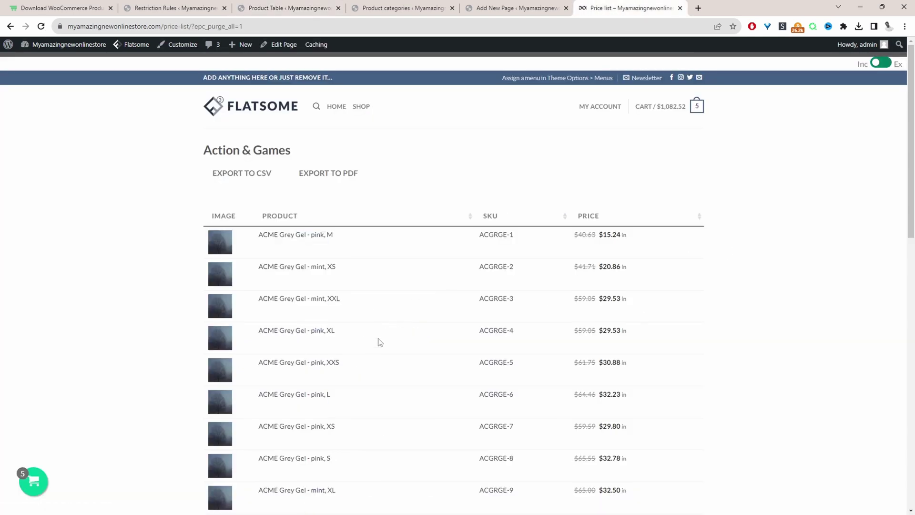
pyautogui.scroll(-13, 371, 310)
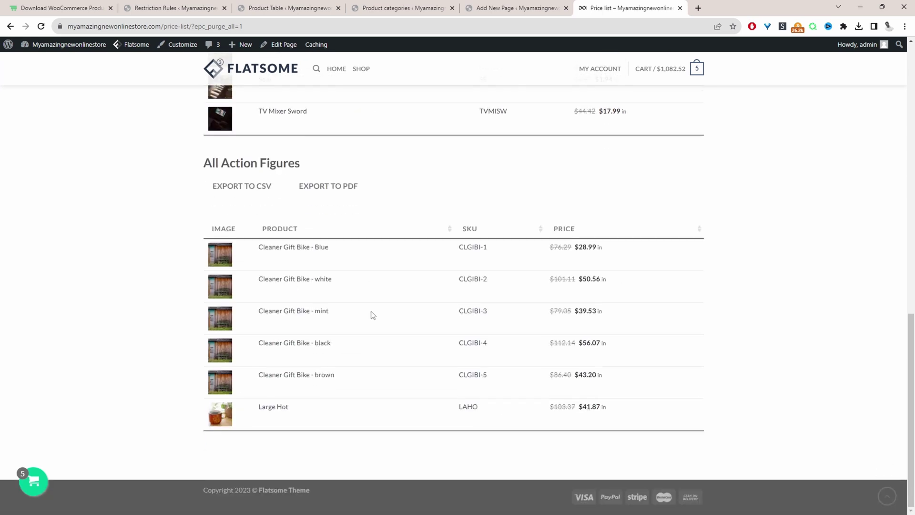